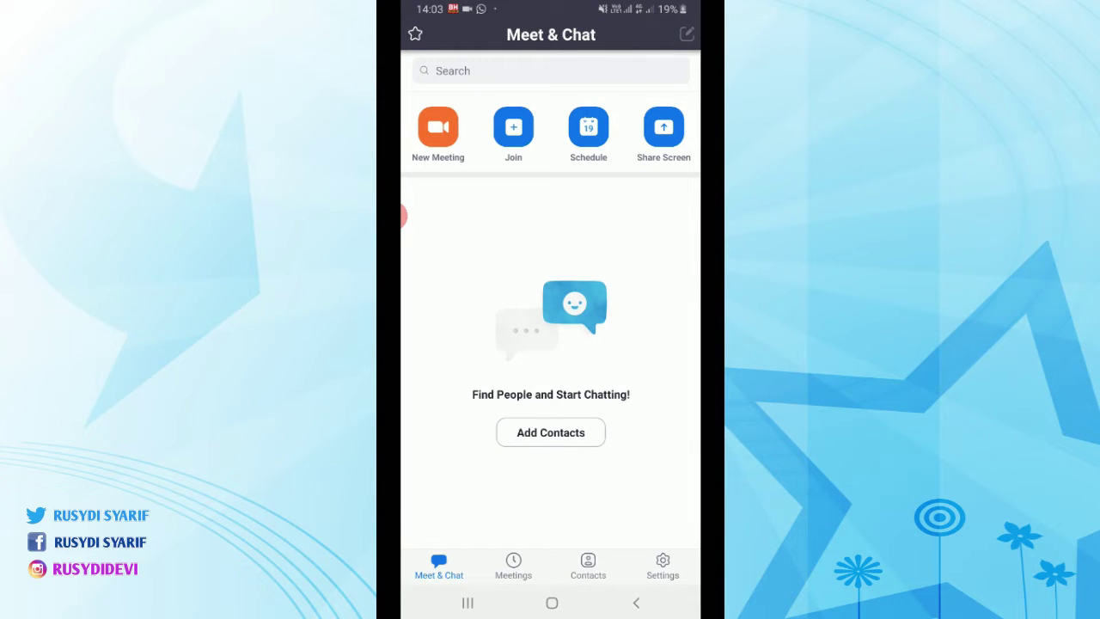
- View the Meetings page, look through the Contacts and Channels lists, and open the options for adding to Channels
left_click(513, 565)
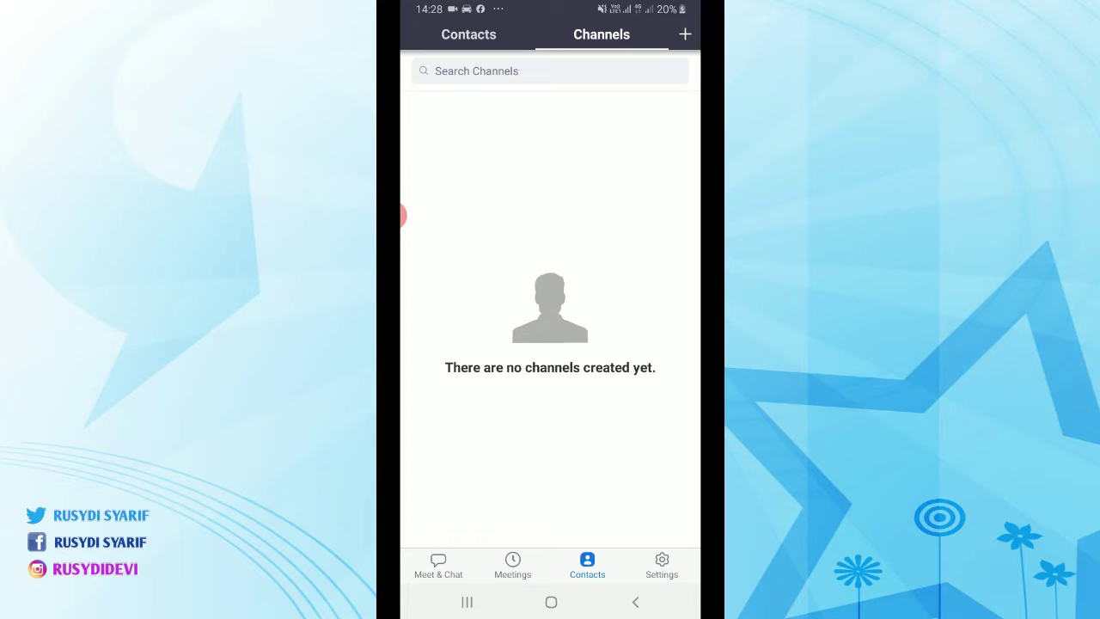
left_click(468, 35)
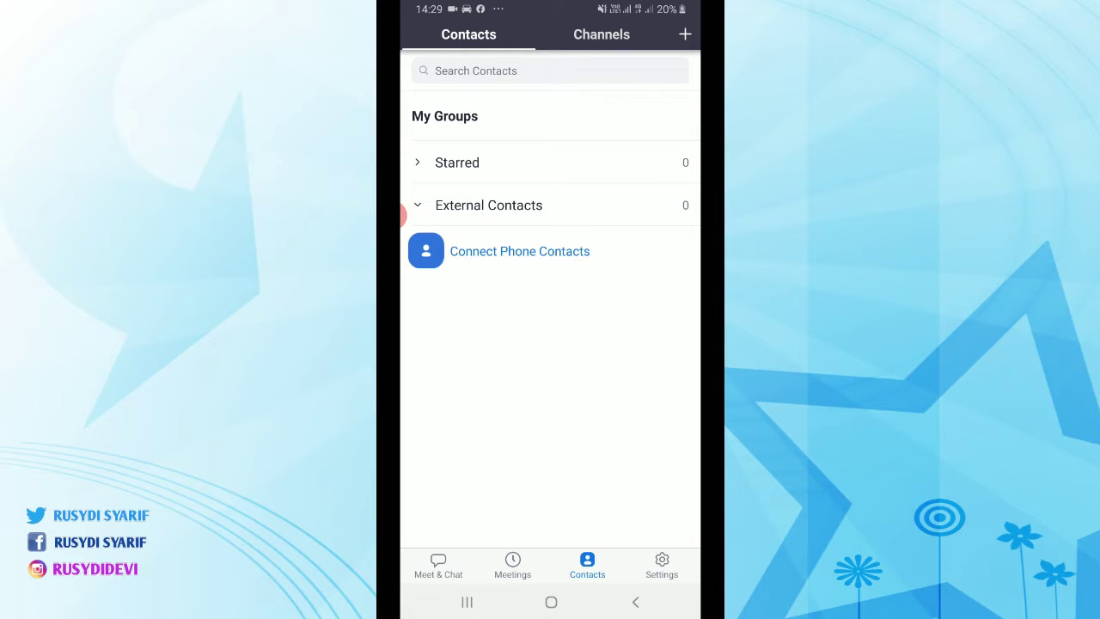
left_click(601, 34)
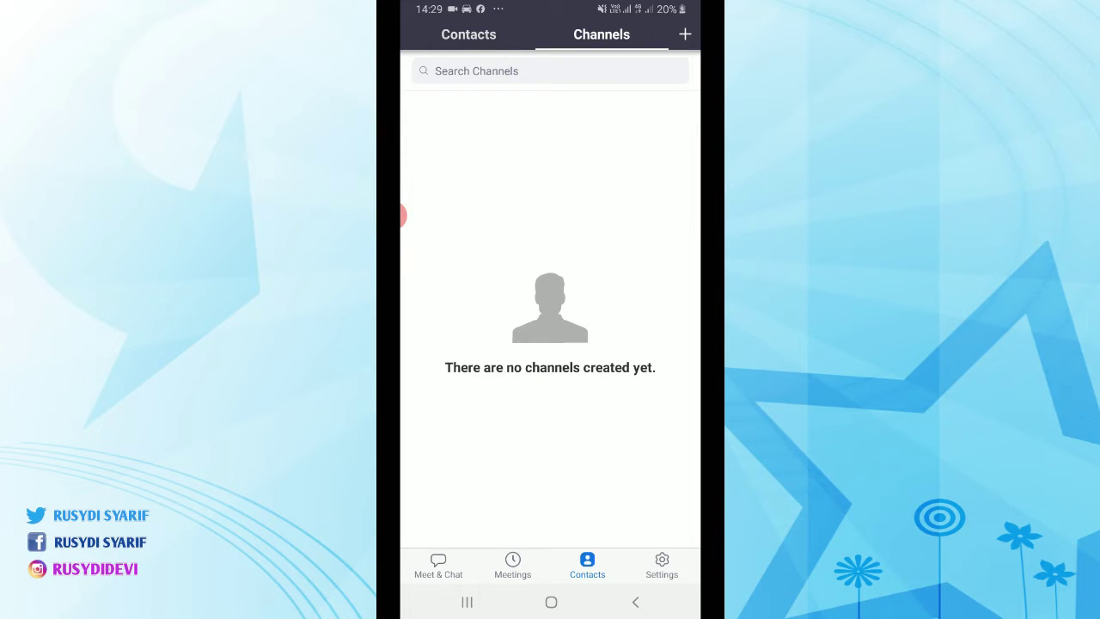
left_click(685, 34)
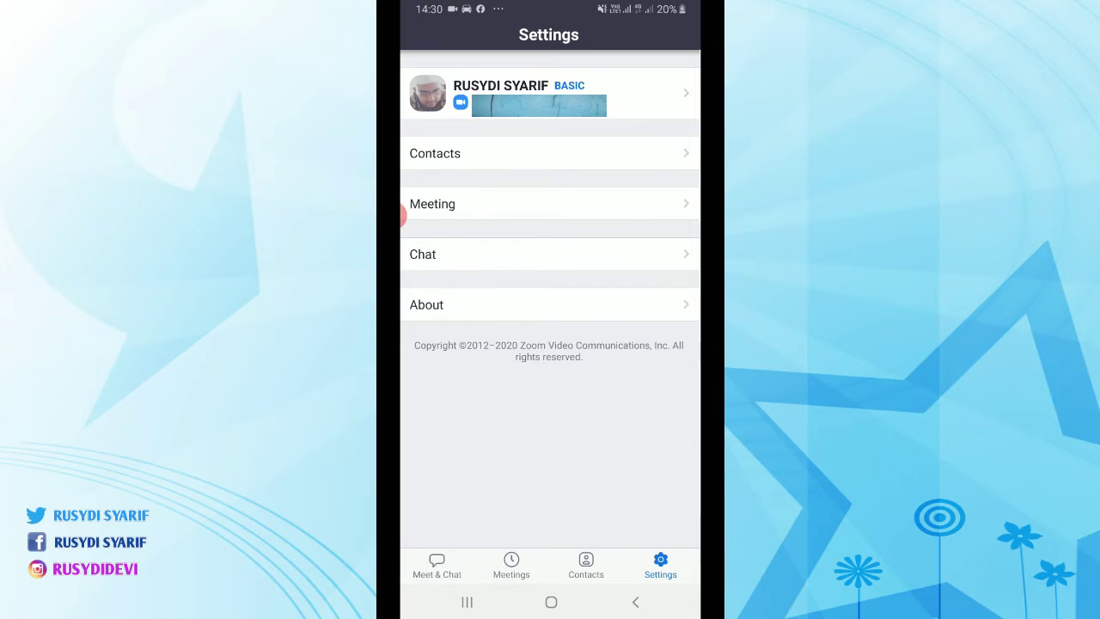
- Open the account profile from the settings, review its details down to the sign-out option, and return to Settings
left_click(402, 217)
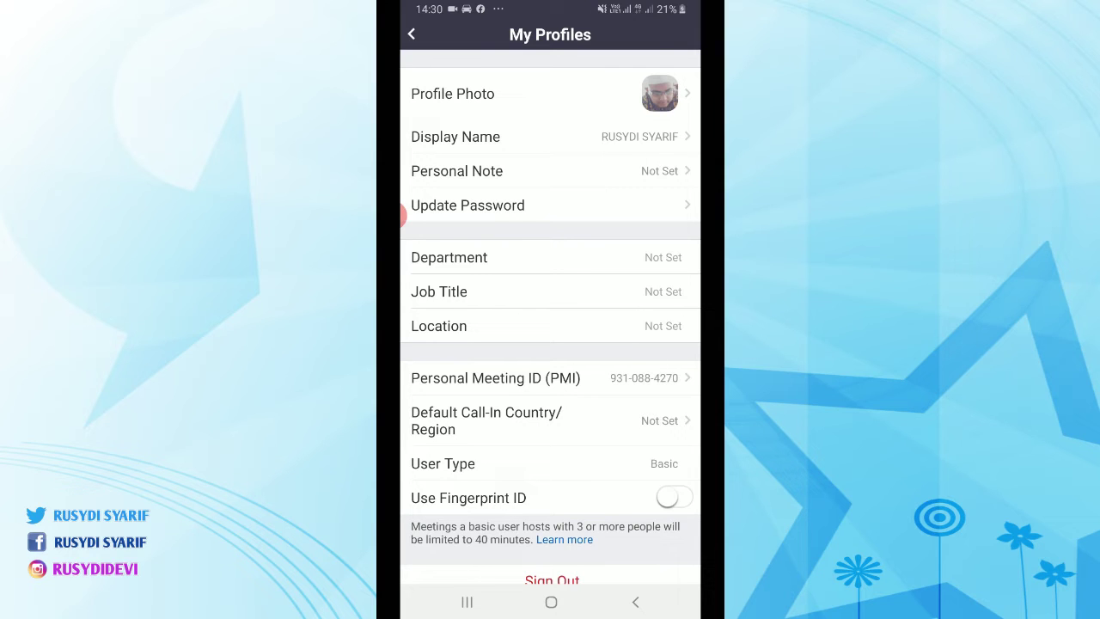
scroll(402, 217, "down", 1)
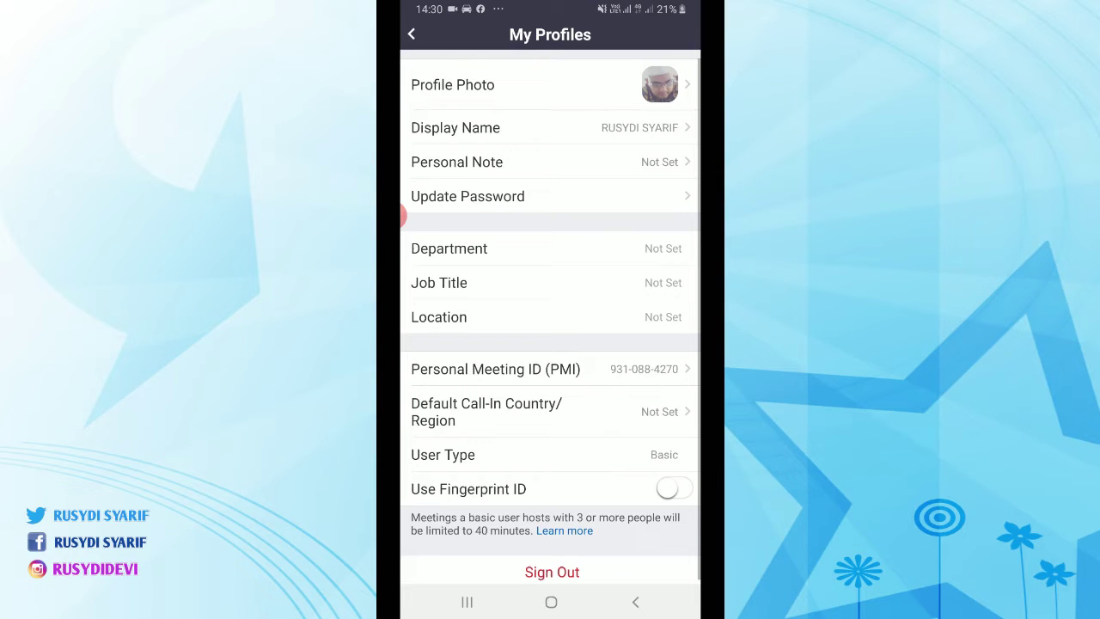
scroll(402, 216, "down", 1)
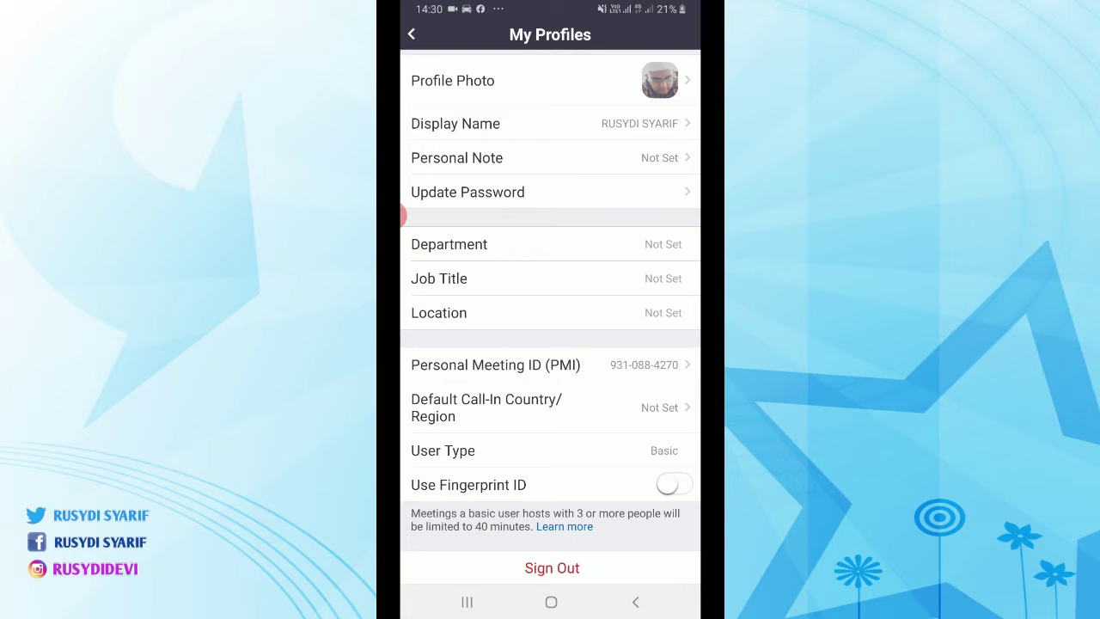
key("Escape")
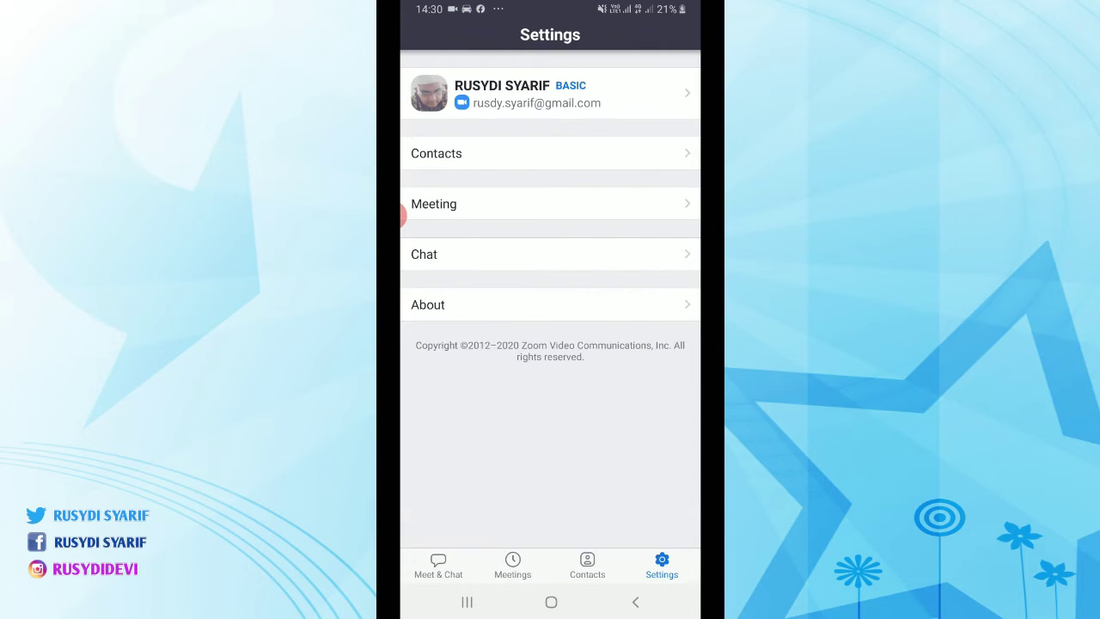
- Return to the Meet & Chat page and open the new meeting option
left_click(438, 566)
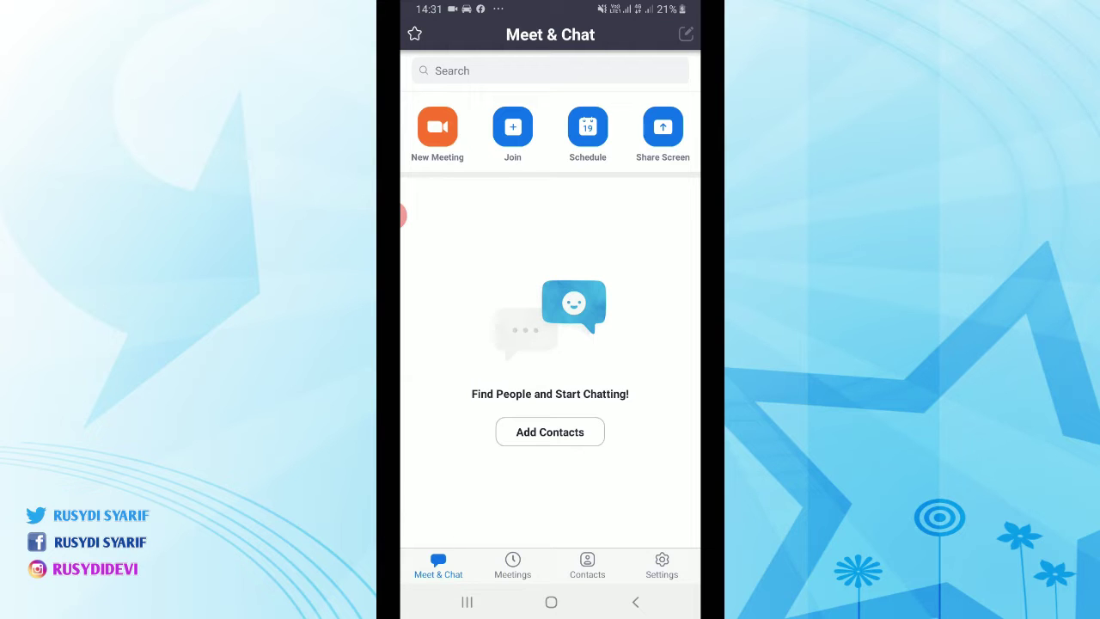
left_click(437, 126)
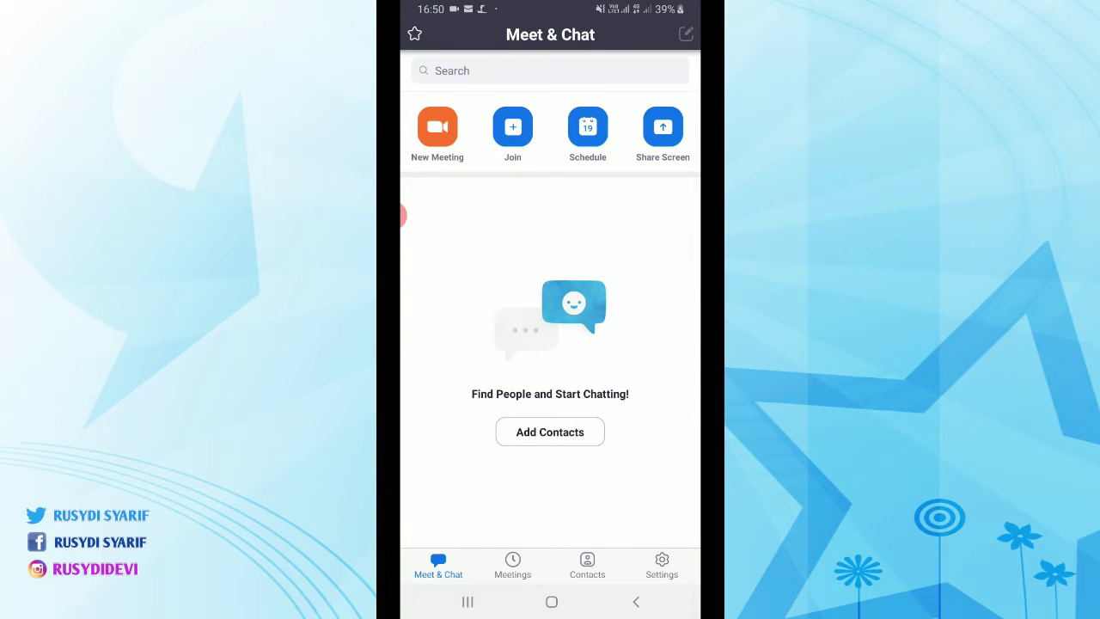
- Start scheduling a meeting with the topic TINGKATAN 5 PQS
left_click(588, 127)
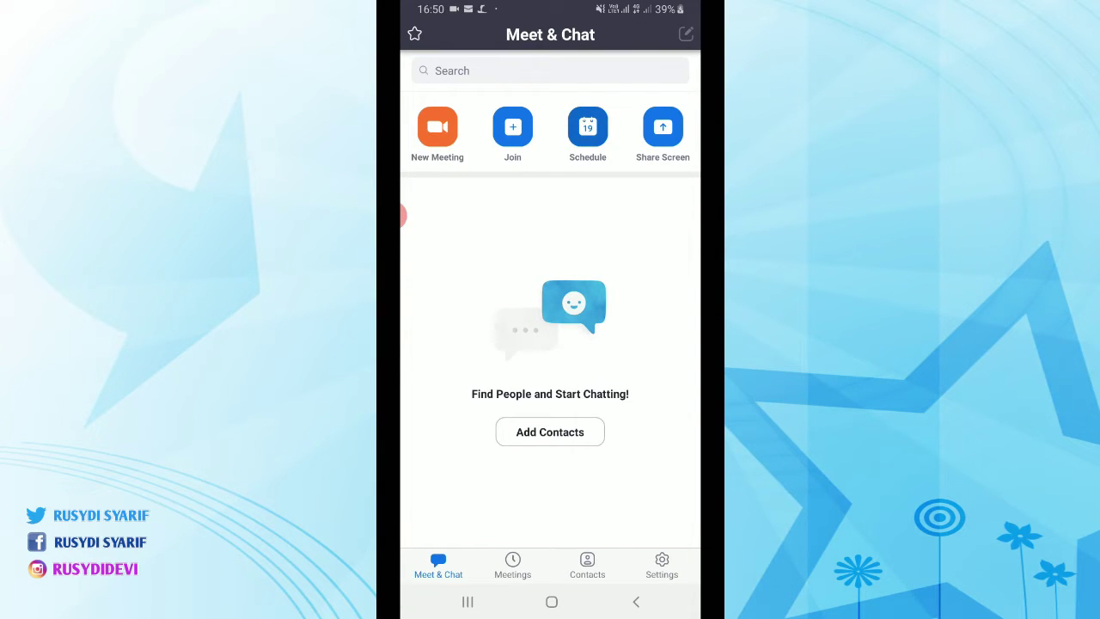
type("TINGJA")
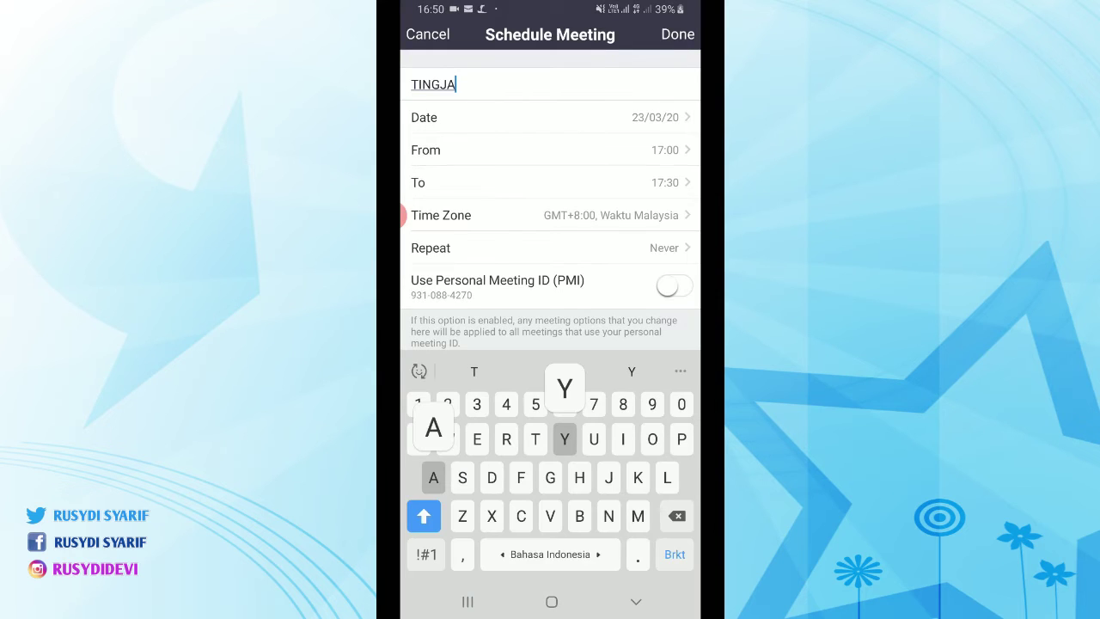
type("YAN")
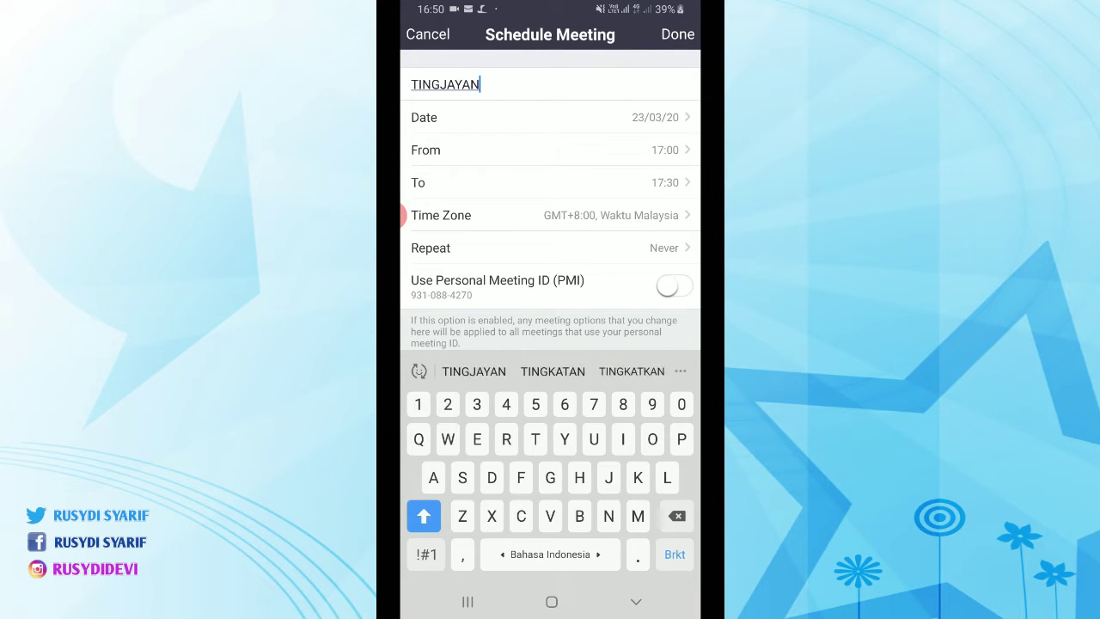
left_click(550, 371)
type("5 PQS")
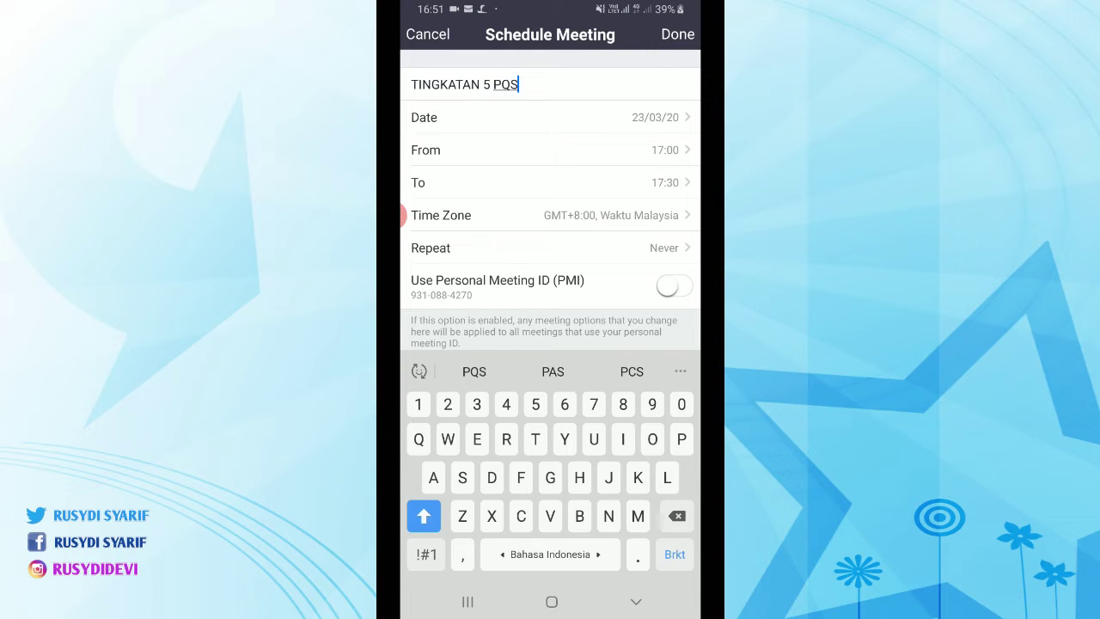
- Set the scheduled meeting's date to 24/03/20 and its start time to 10:00, and dismiss the plan limit notice
left_click(550, 150)
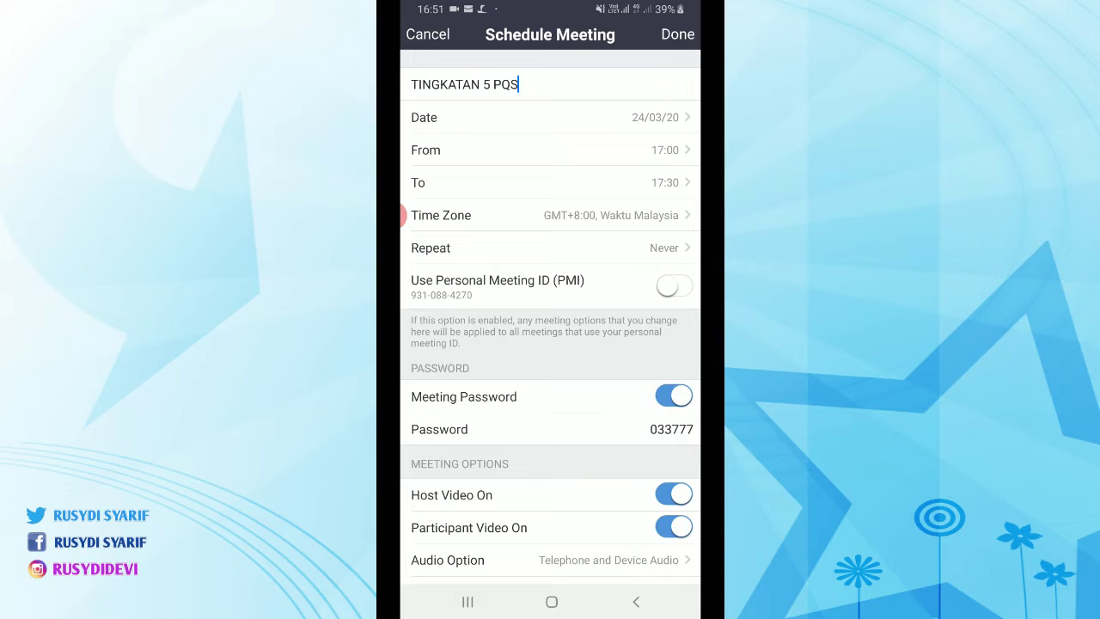
left_click(550, 149)
left_click_drag(523, 324, 522, 324)
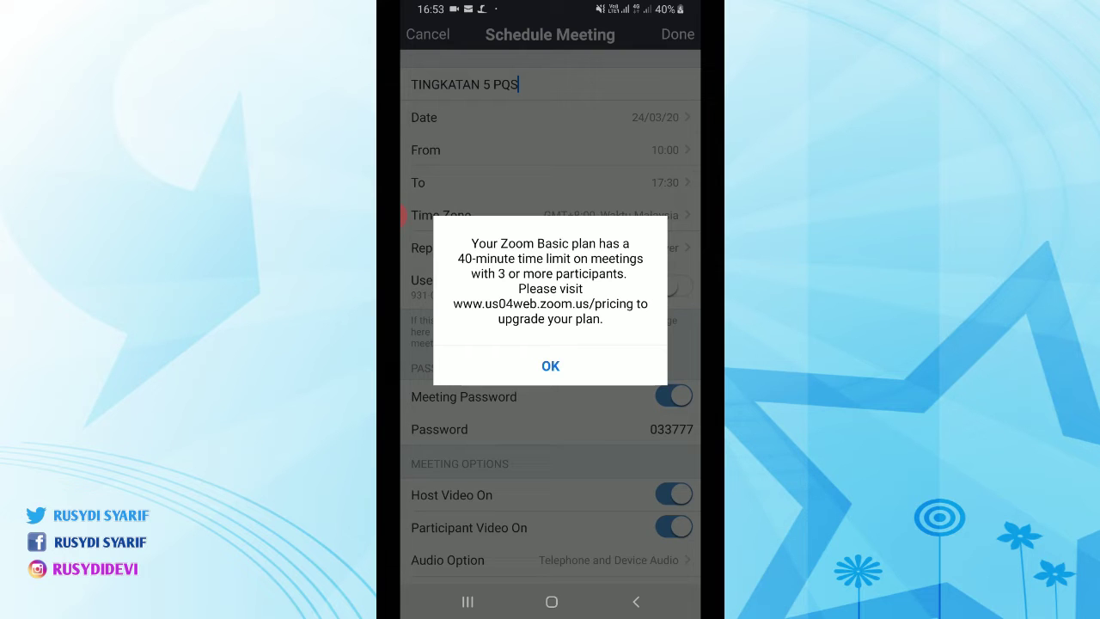
left_click(550, 366)
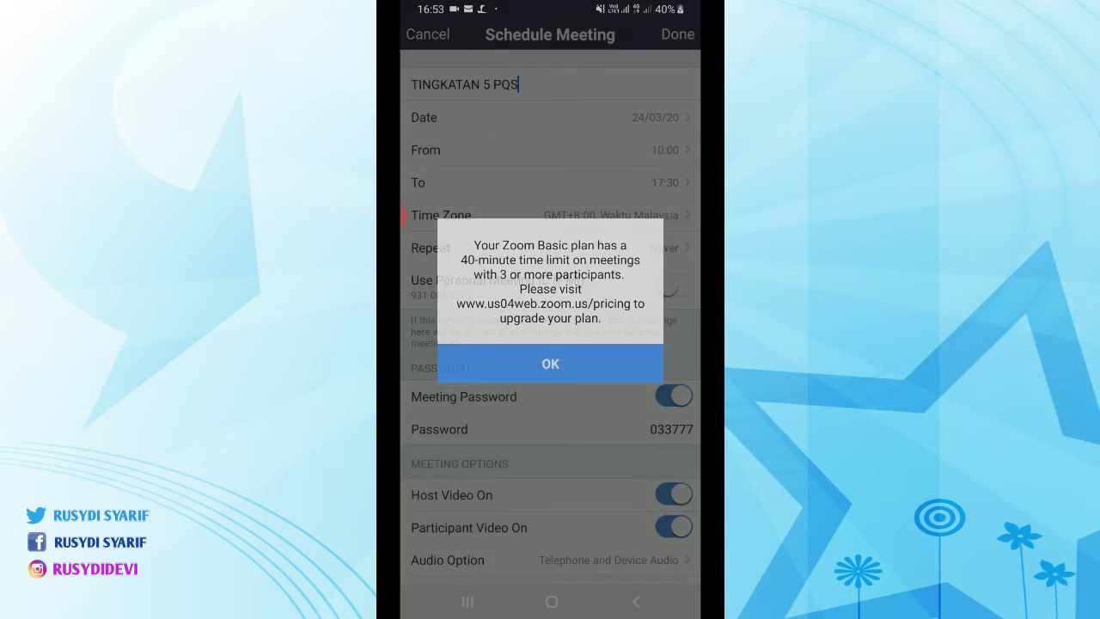
- Set the scheduled meeting's end time to 10:40 and dismiss the plan limit notice
left_click(550, 182)
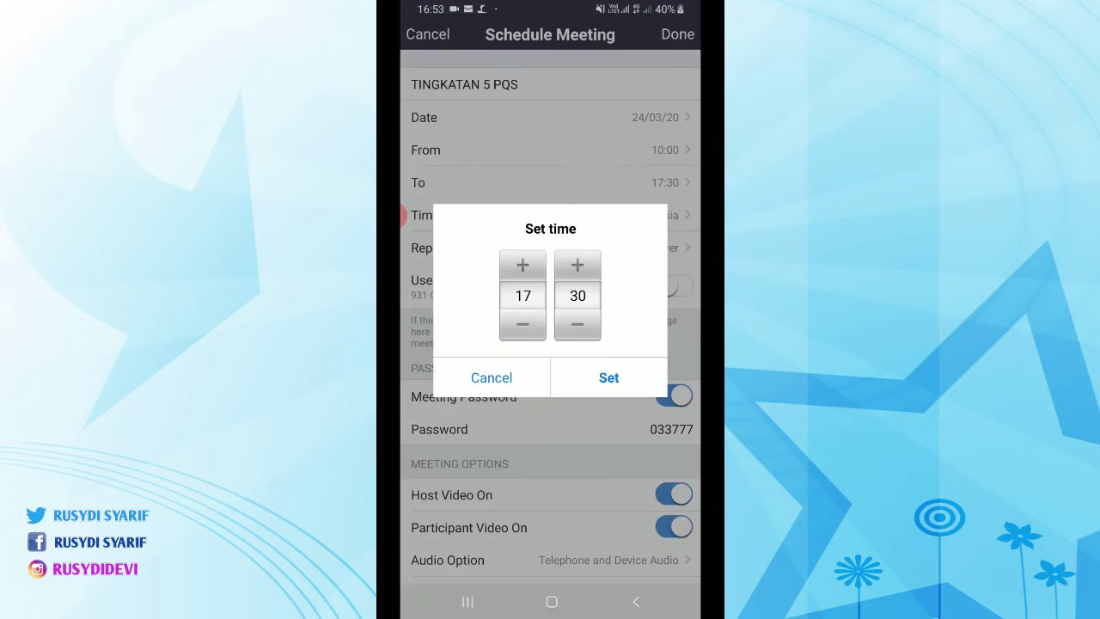
left_click_drag(523, 324, 523, 324)
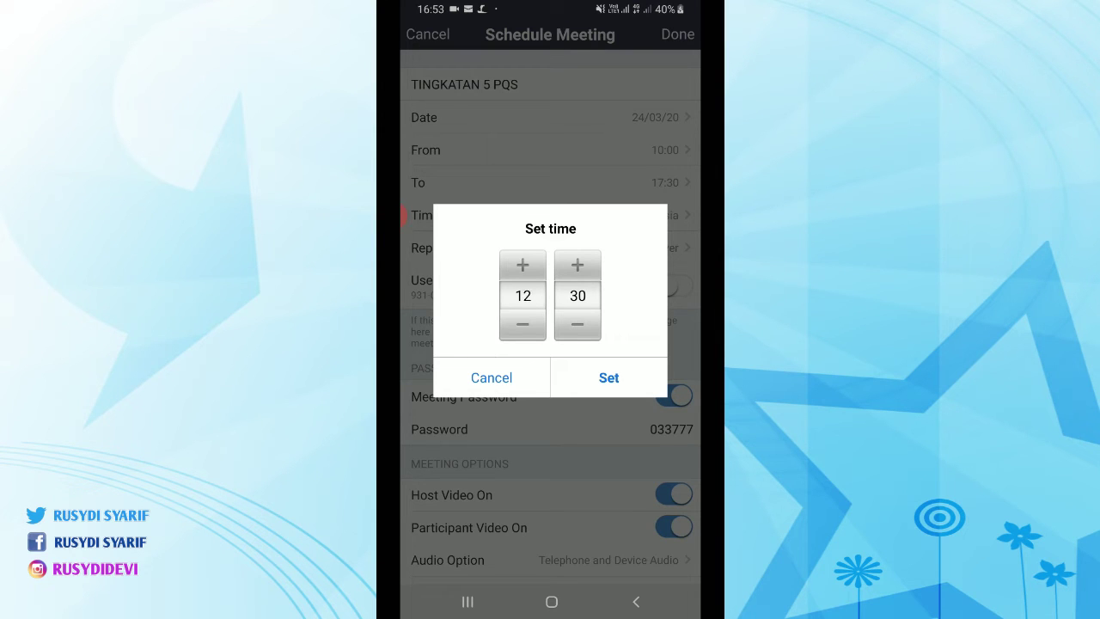
left_click(578, 265)
left_click_drag(577, 265, 578, 264)
left_click(578, 295)
left_click(662, 412)
left_click(661, 412)
type("40")
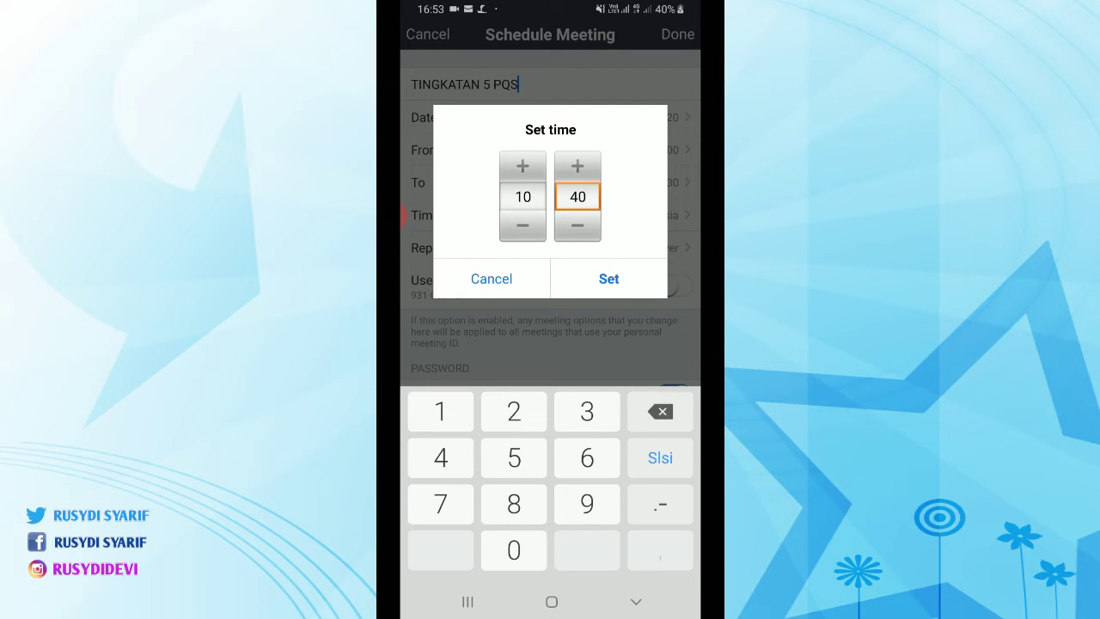
left_click(609, 278)
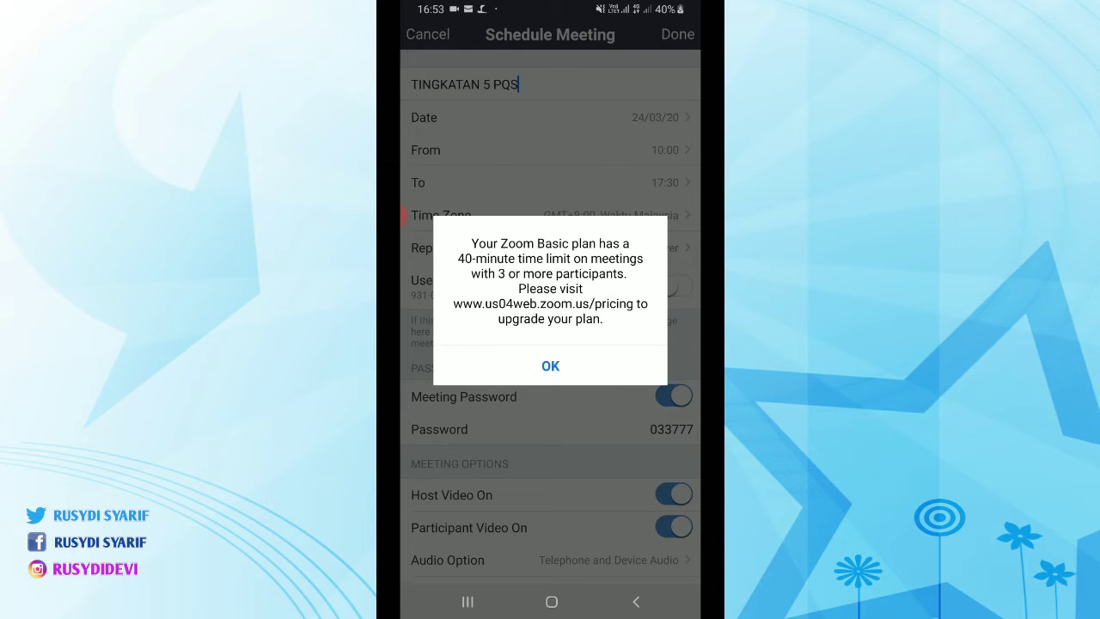
left_click(550, 366)
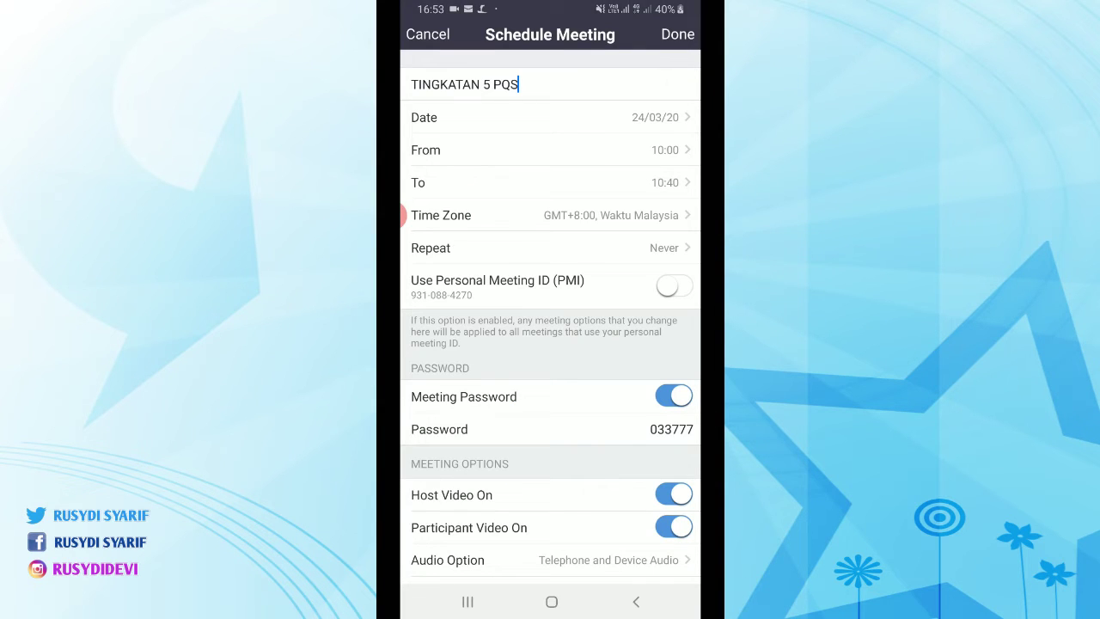
- Review the password and meeting options of the scheduled meeting and save it
left_click_drag(402, 215, 404, 189)
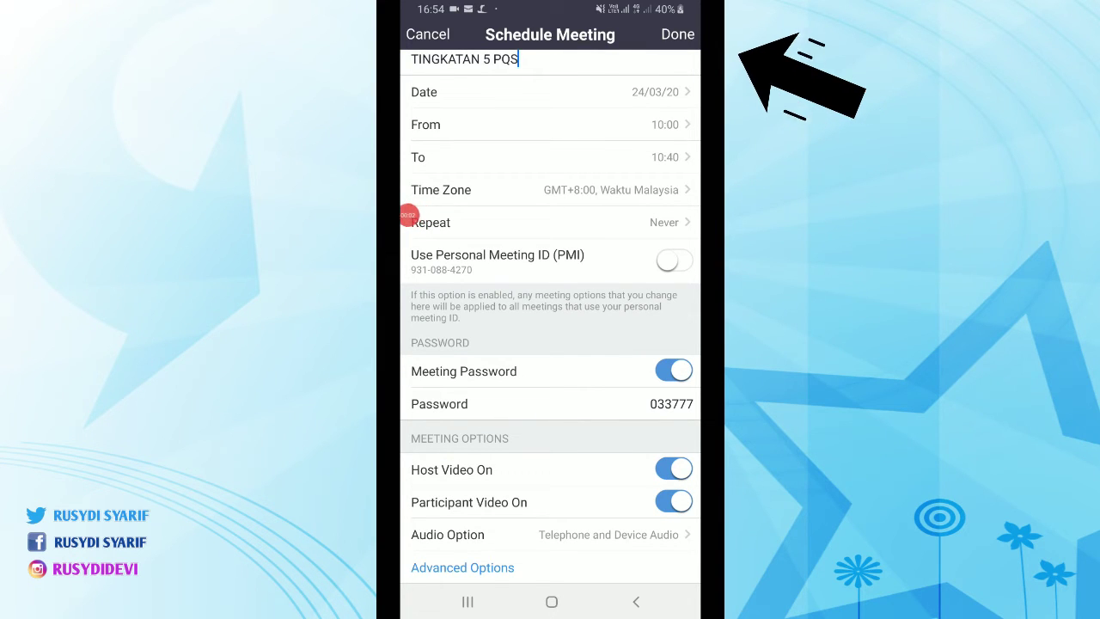
left_click(677, 34)
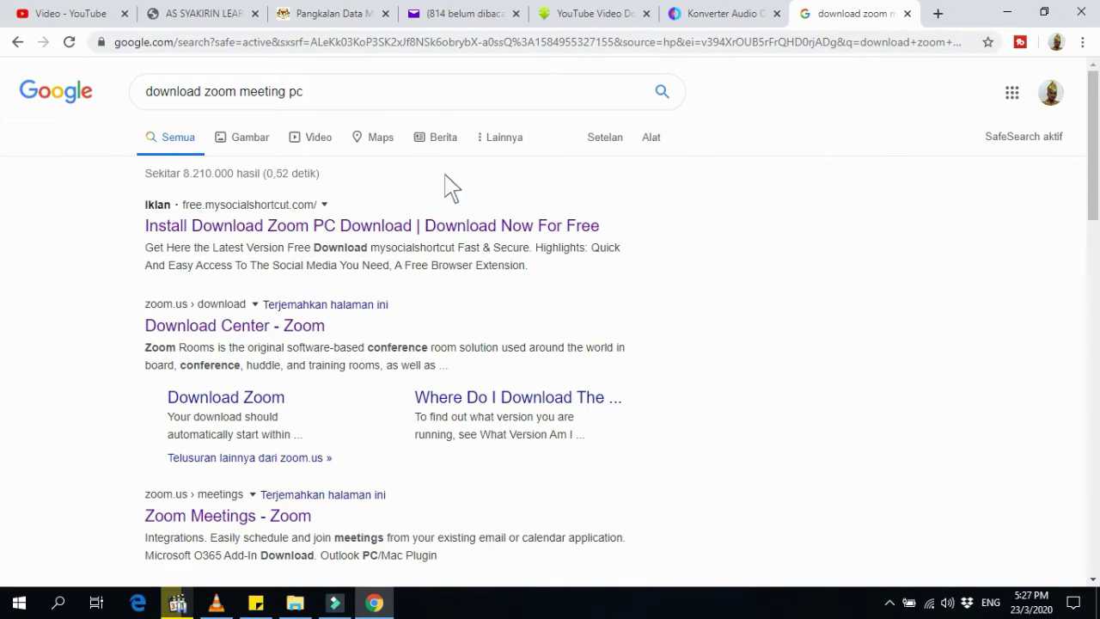
- In the Chrome browser, open Zoom's Download Center from the Google results, return to the results and open the Zoom Meetings page
left_click(267, 336)
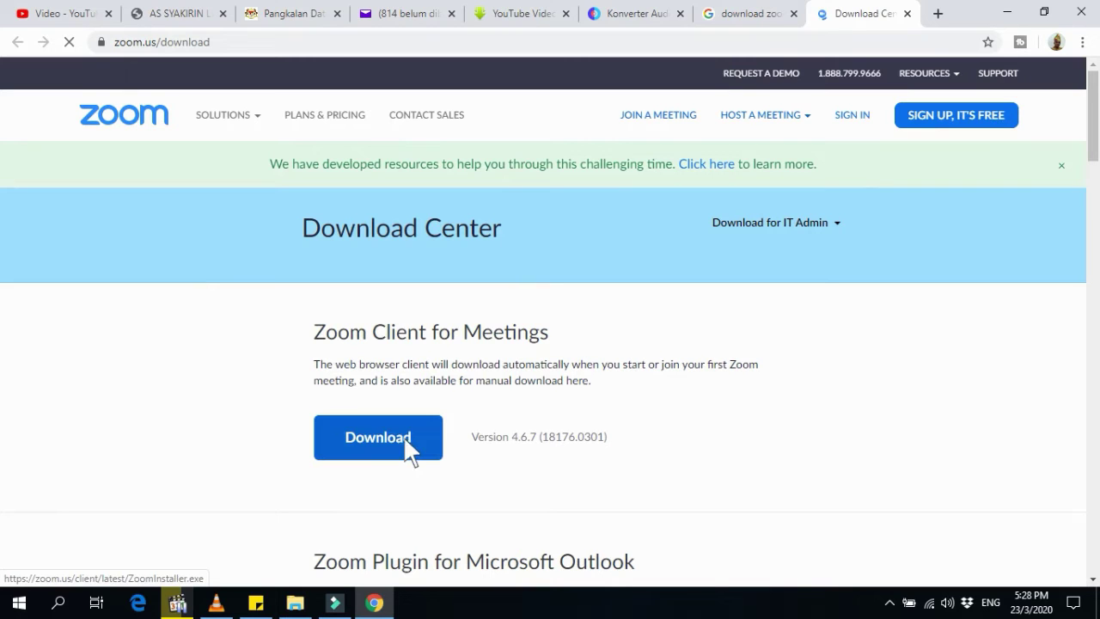
key("ctrl+shift+Tab")
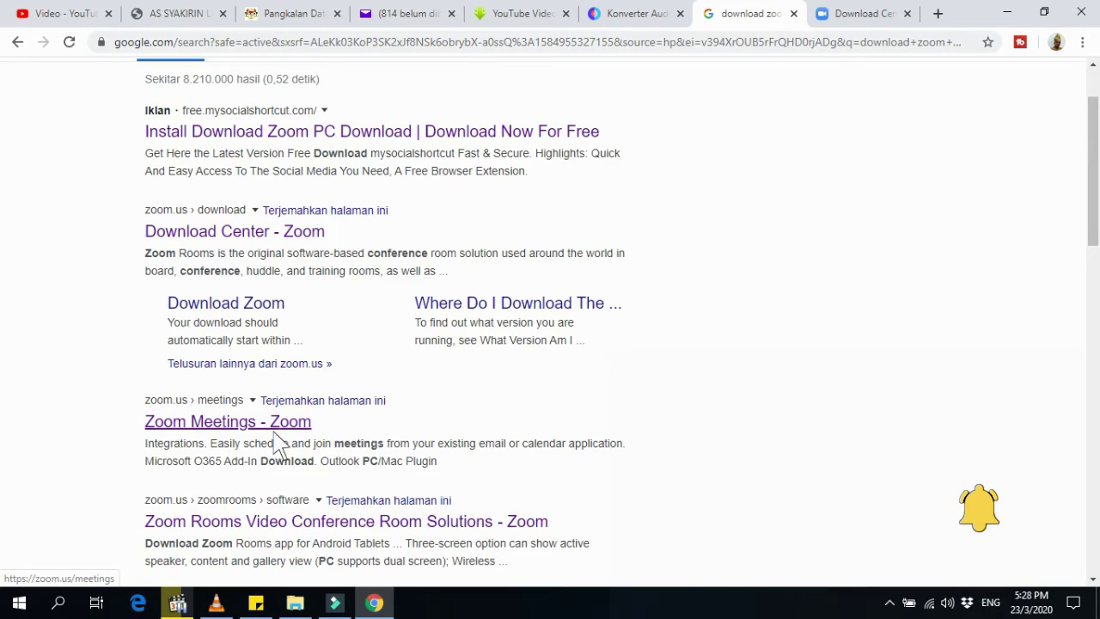
left_click(274, 430)
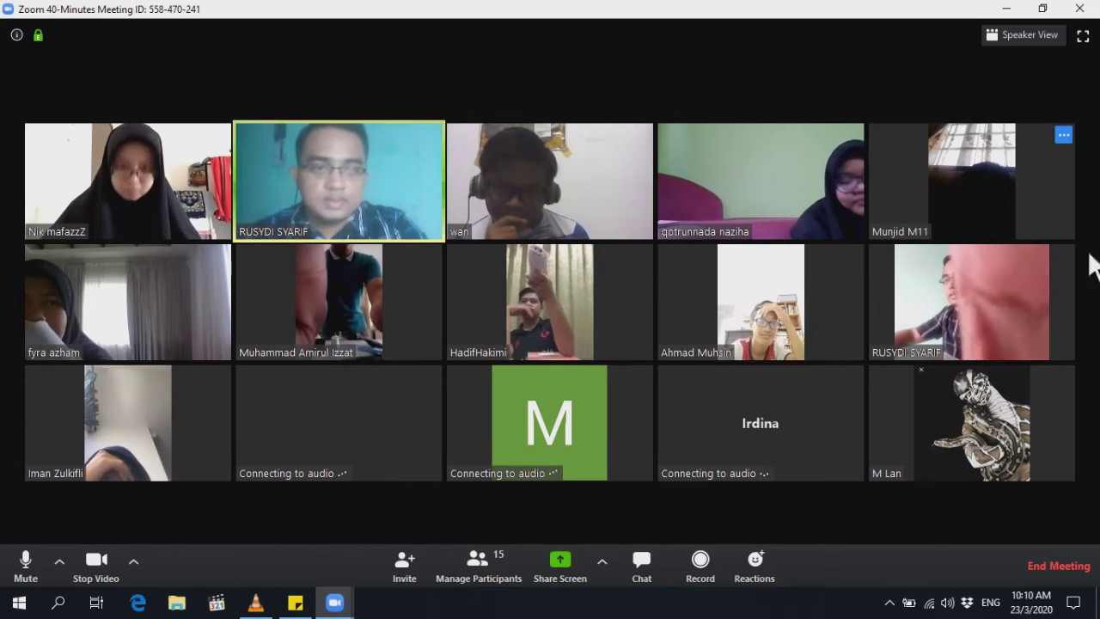
- In the Zoom desktop meeting, mute one participant's audio from the video gallery
mouse_move(1050, 257)
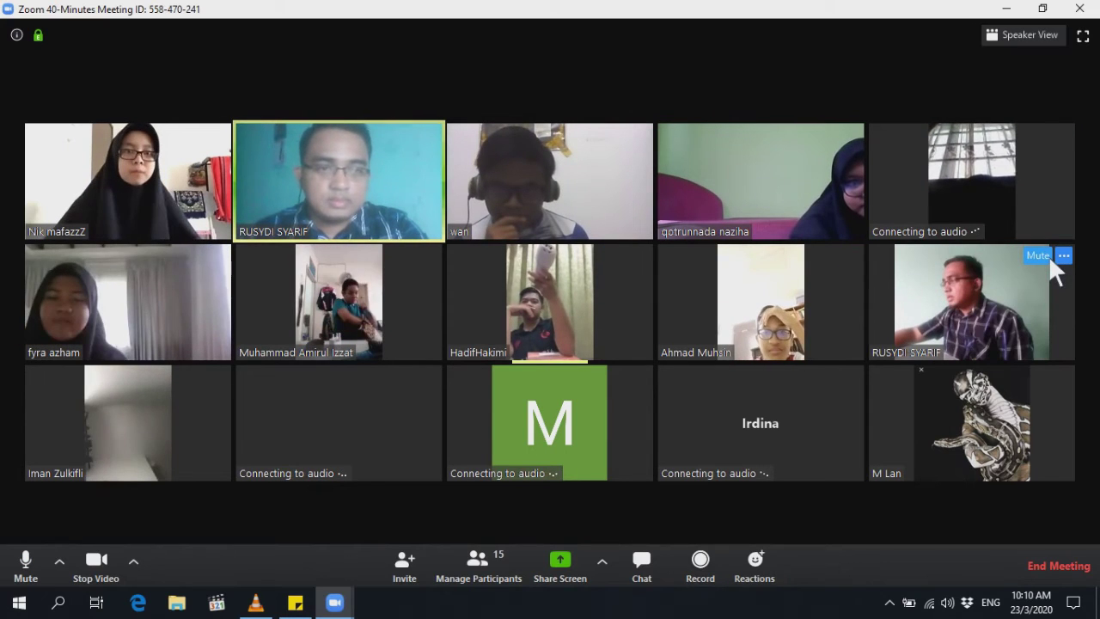
left_click(1043, 255)
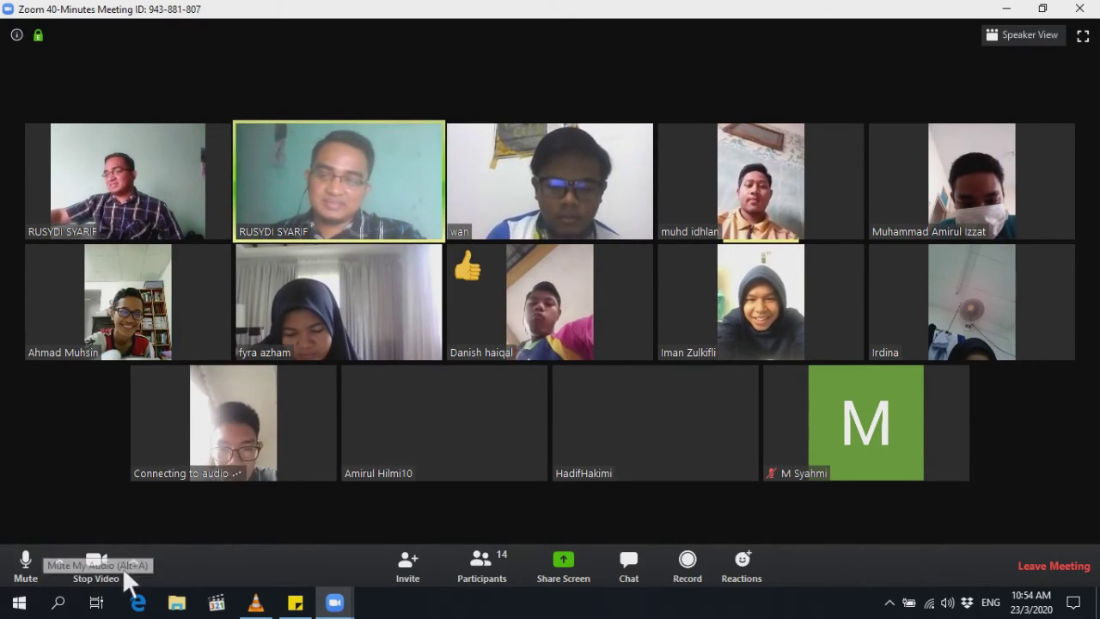
- Try muting and unmuting the own microphone in the running meeting
left_click(31, 557)
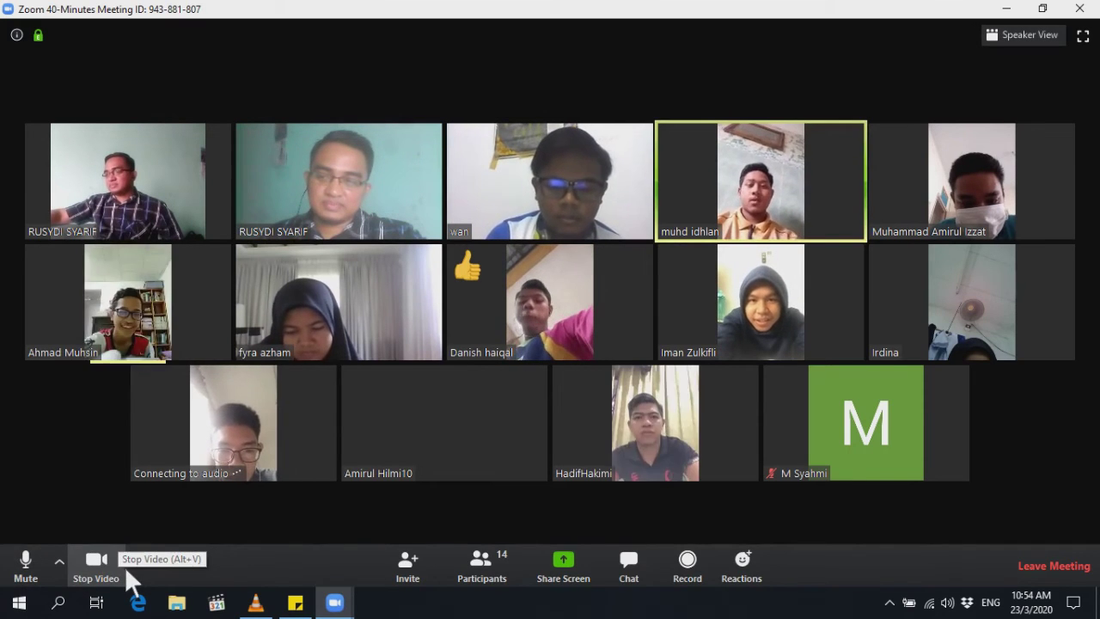
left_click(31, 557)
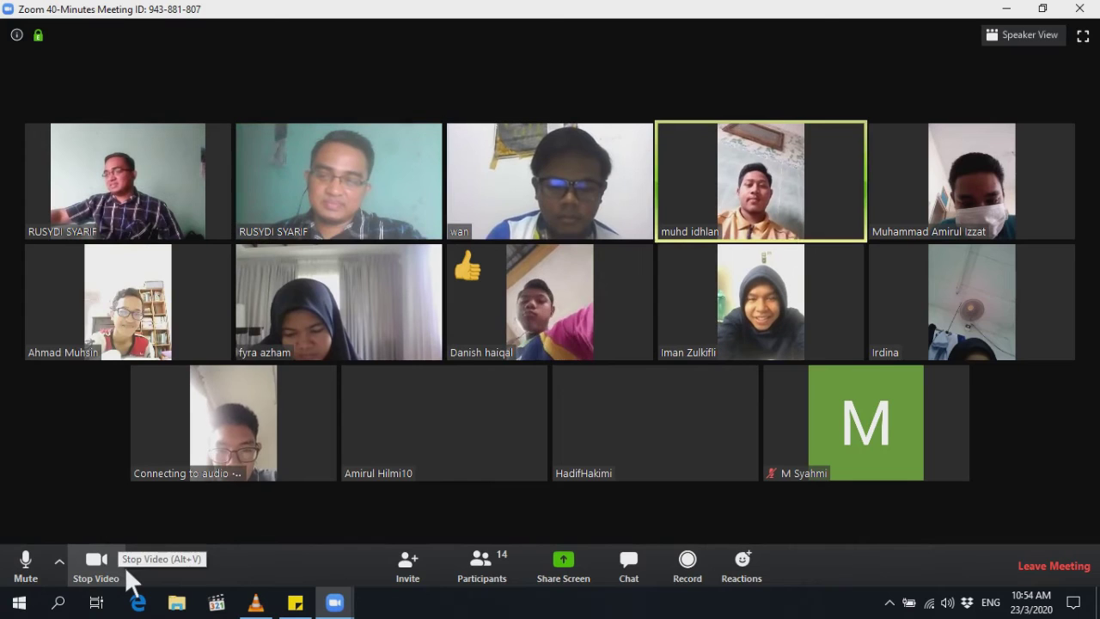
left_click(30, 559)
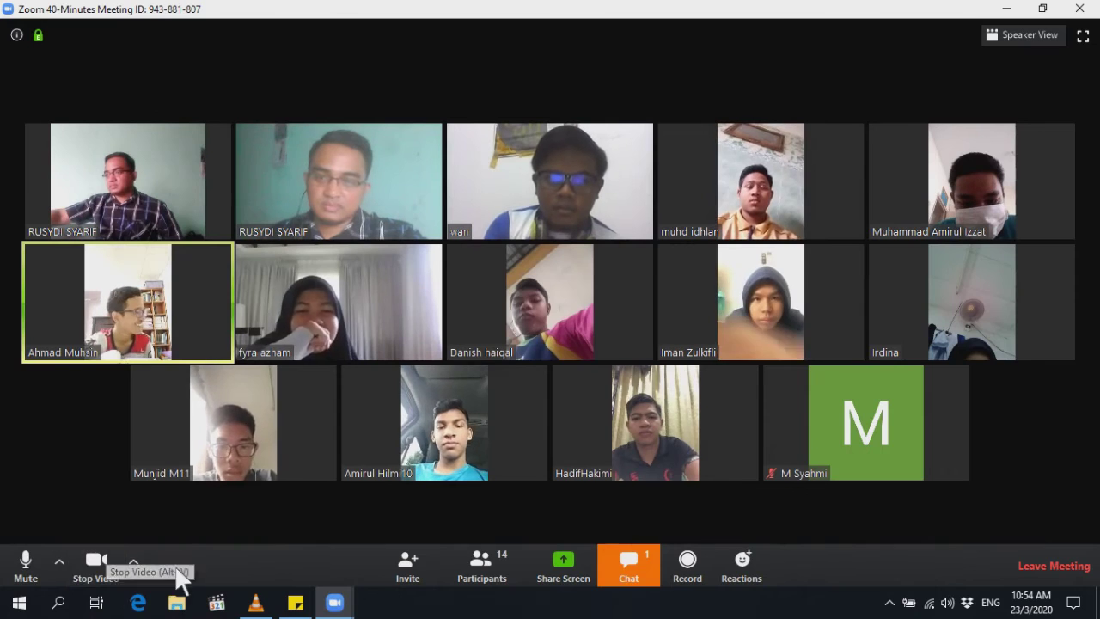
- Stop and restart the own video, and open the camera selection and video options
left_click(134, 561)
left_click(112, 565)
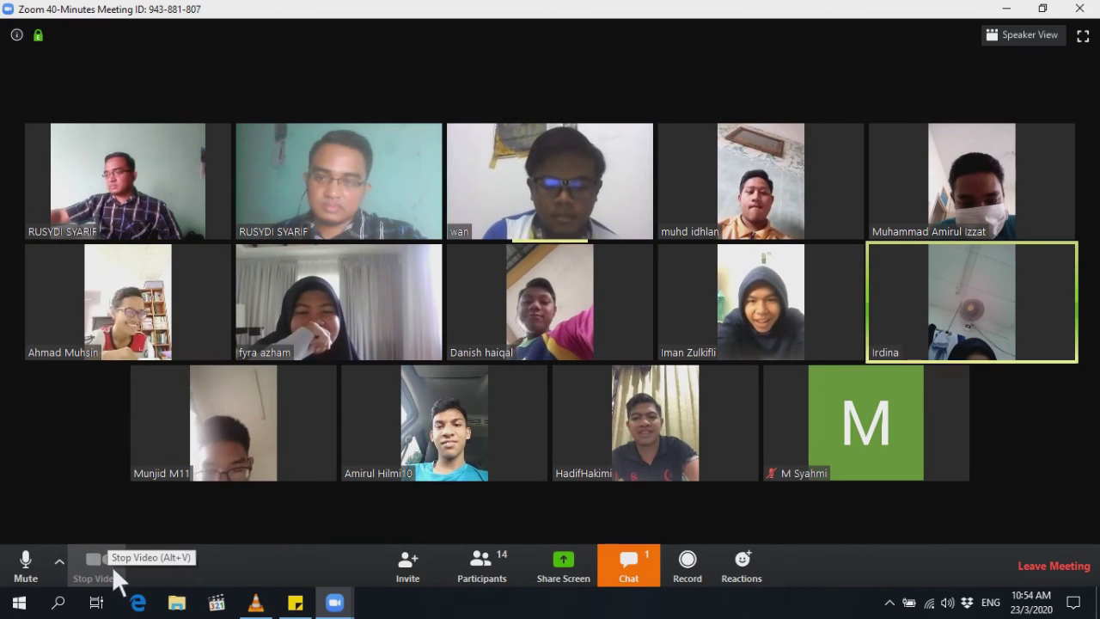
left_click(112, 566)
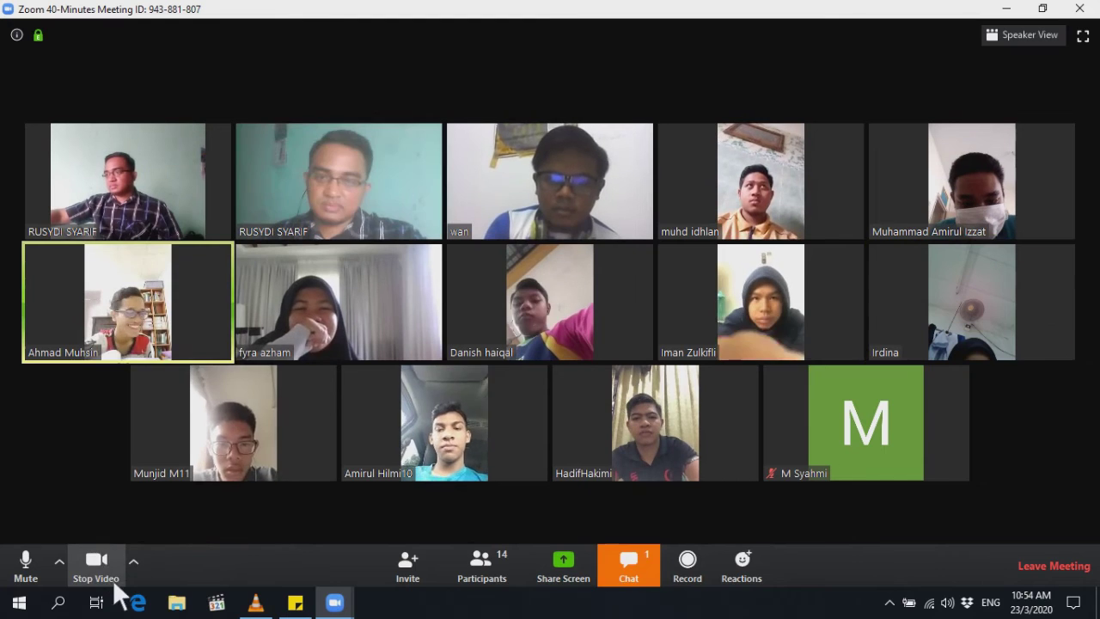
left_click(134, 561)
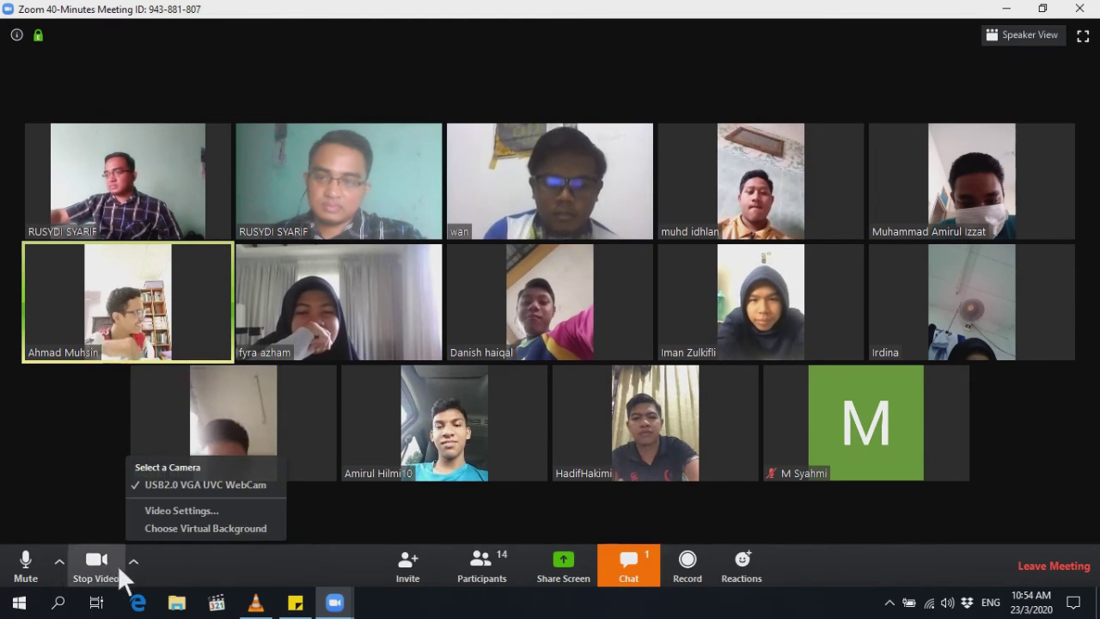
- Demonstrate turning the own camera off and on several times, opening the camera and virtual background options in between
left_click(111, 566)
left_click(111, 566)
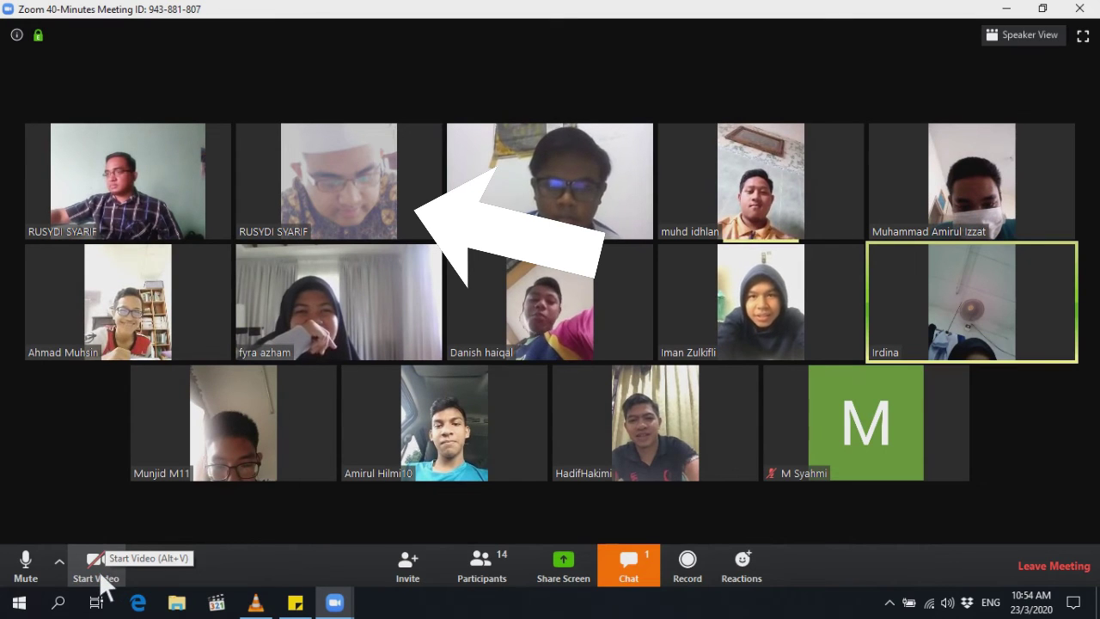
left_click(135, 562)
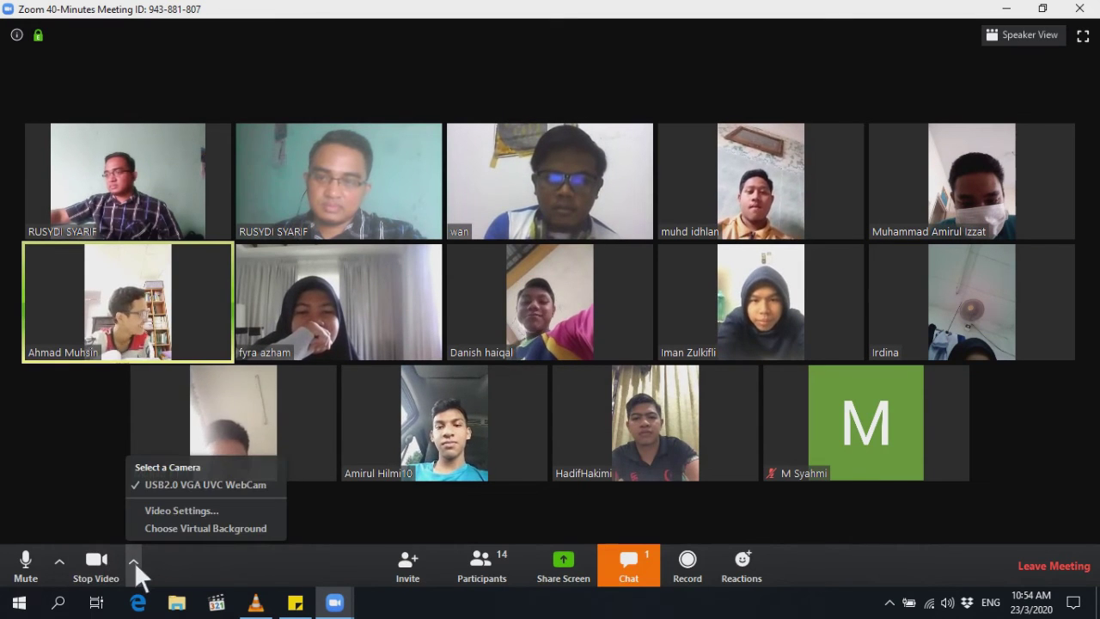
left_click(112, 565)
left_click(111, 566)
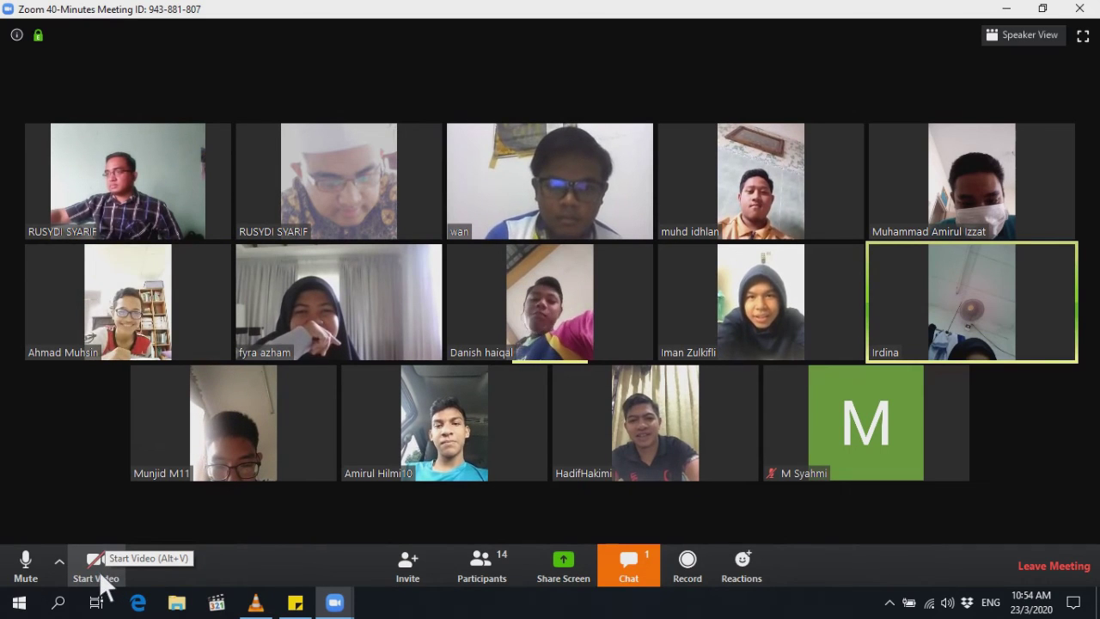
left_click(115, 581)
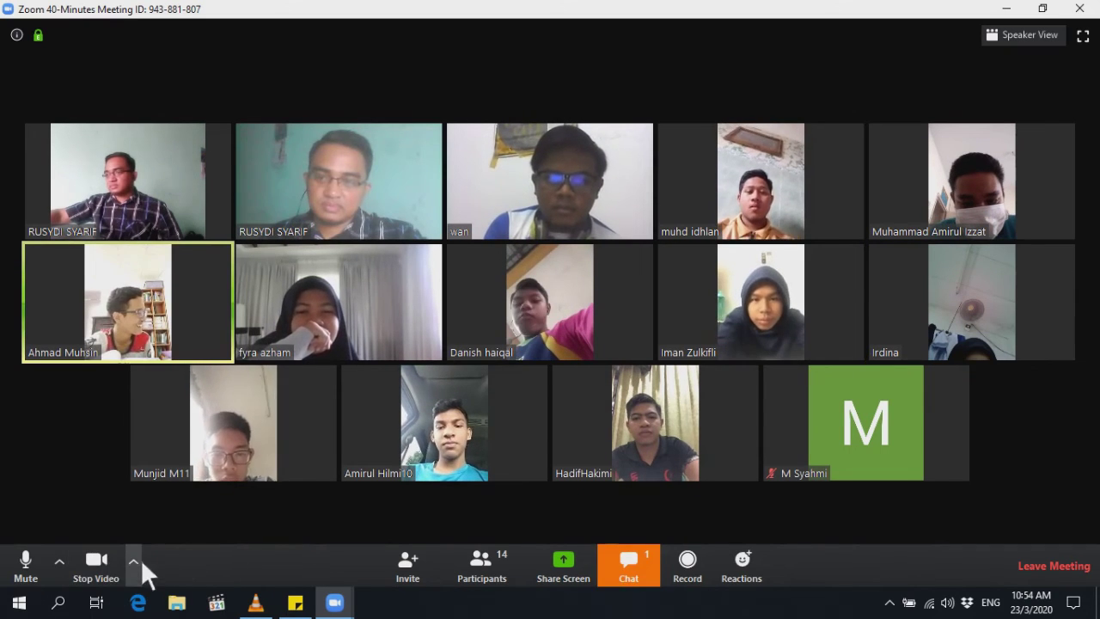
left_click(134, 562)
left_click(116, 577)
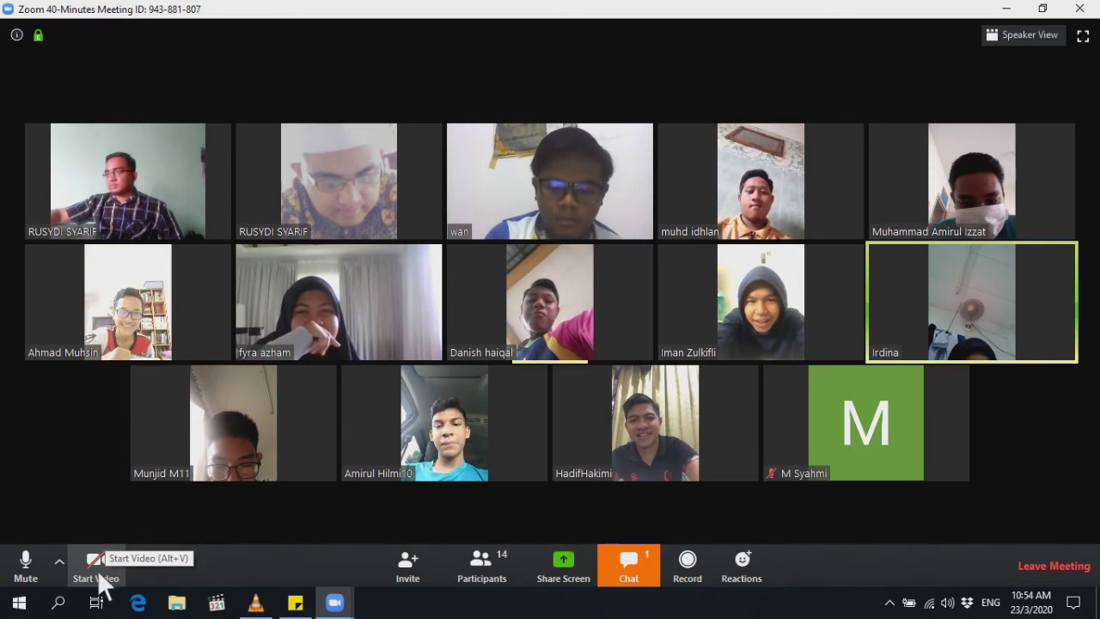
left_click(100, 576)
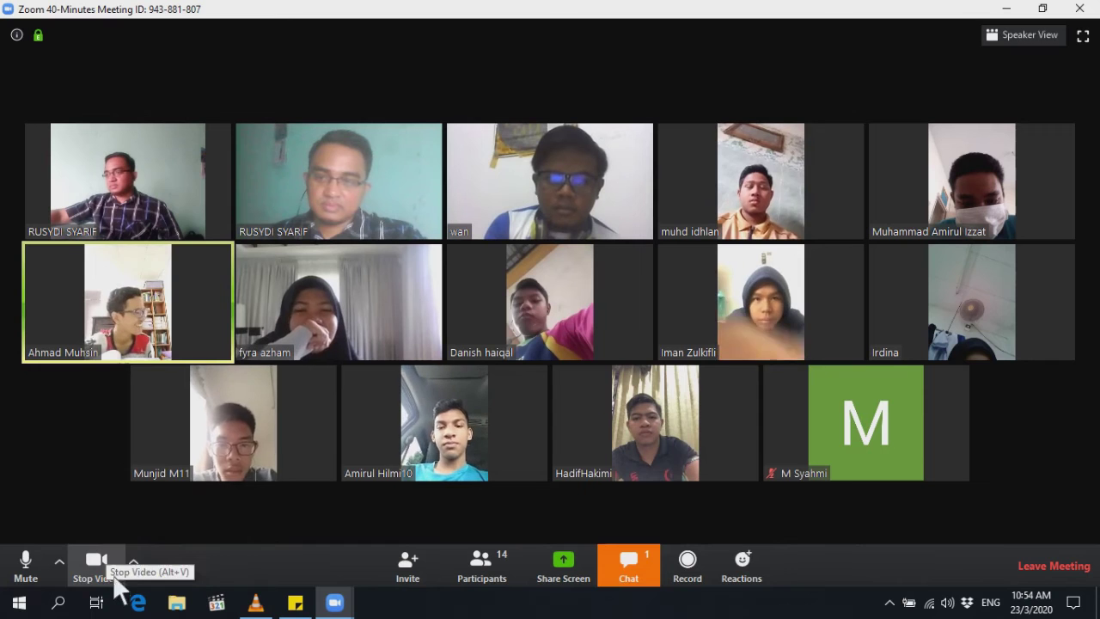
left_click(134, 561)
left_click(111, 566)
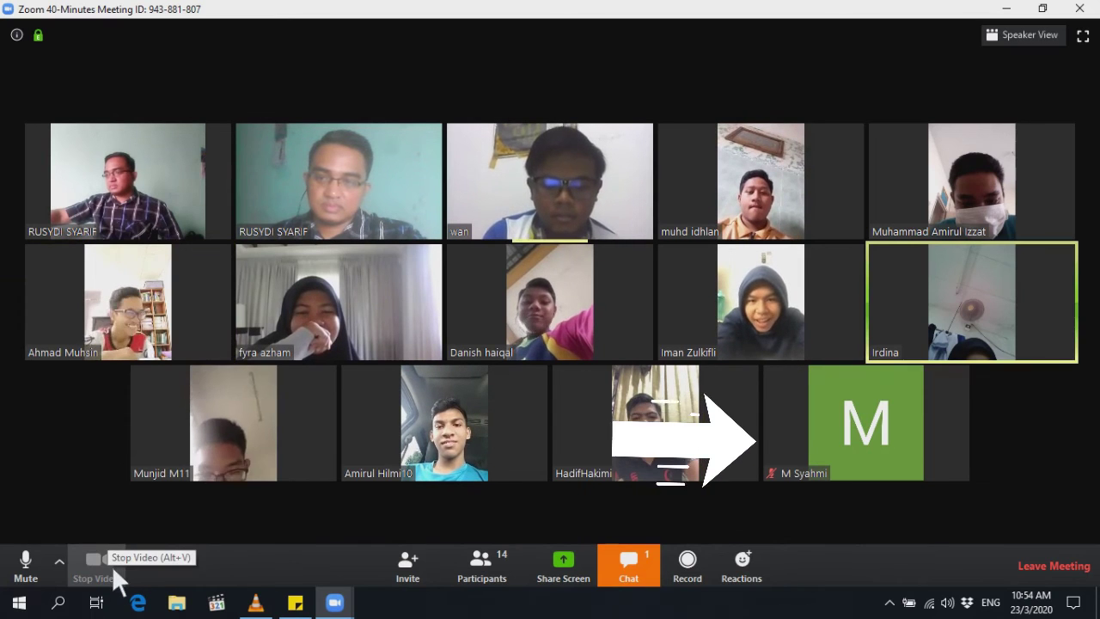
left_click(112, 566)
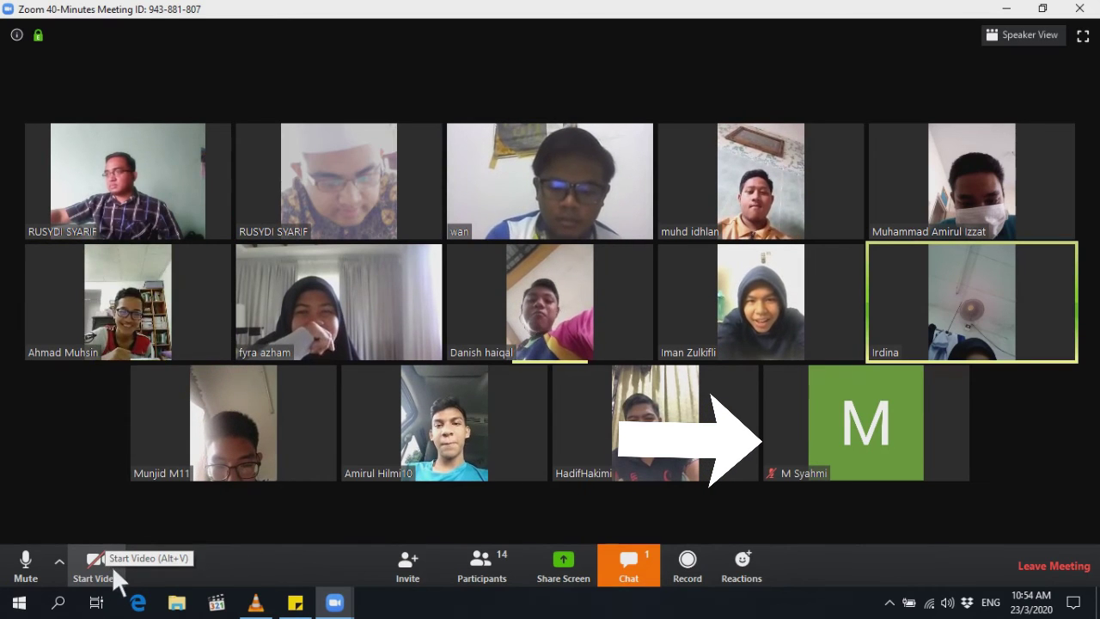
left_click(112, 568)
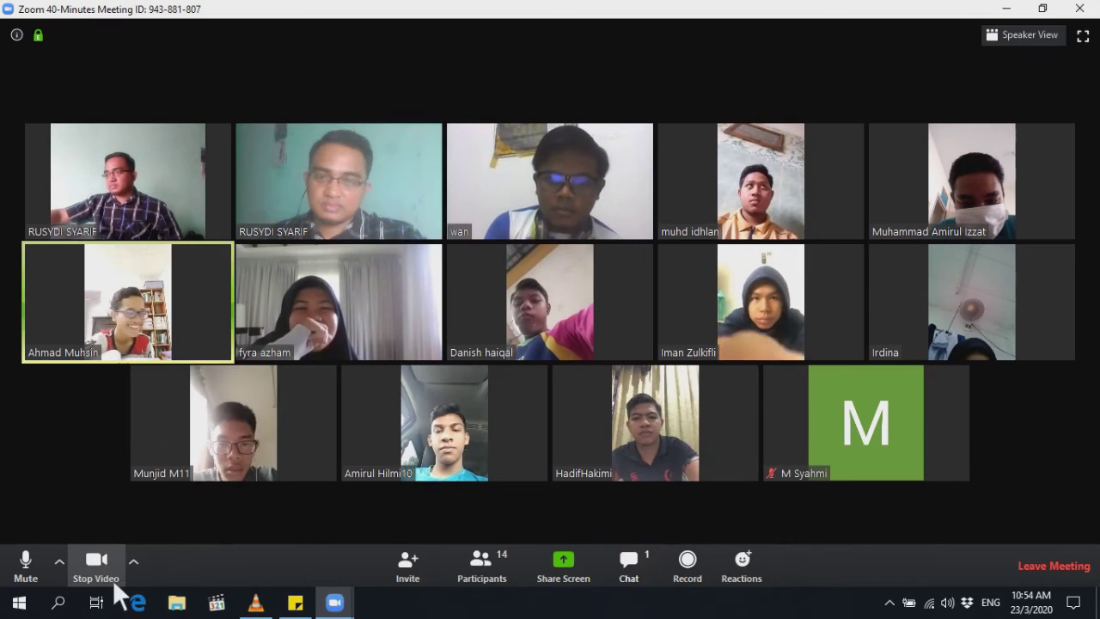
- View the camera options and the microphone and speaker selection for the running meeting, and close them again
left_click(135, 561)
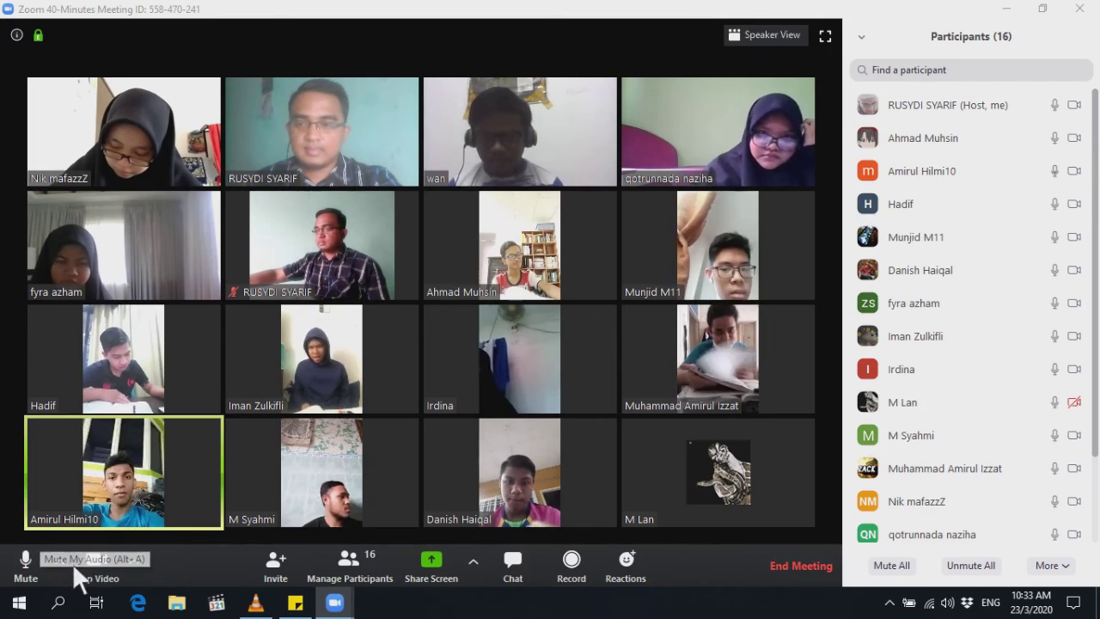
left_click(60, 562)
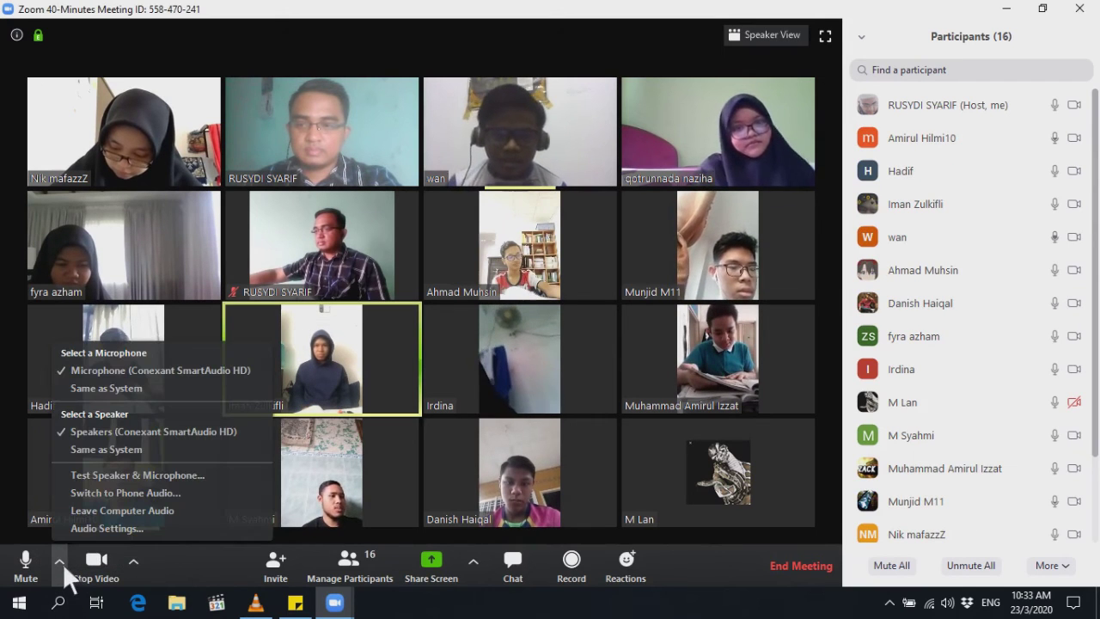
left_click(707, 574)
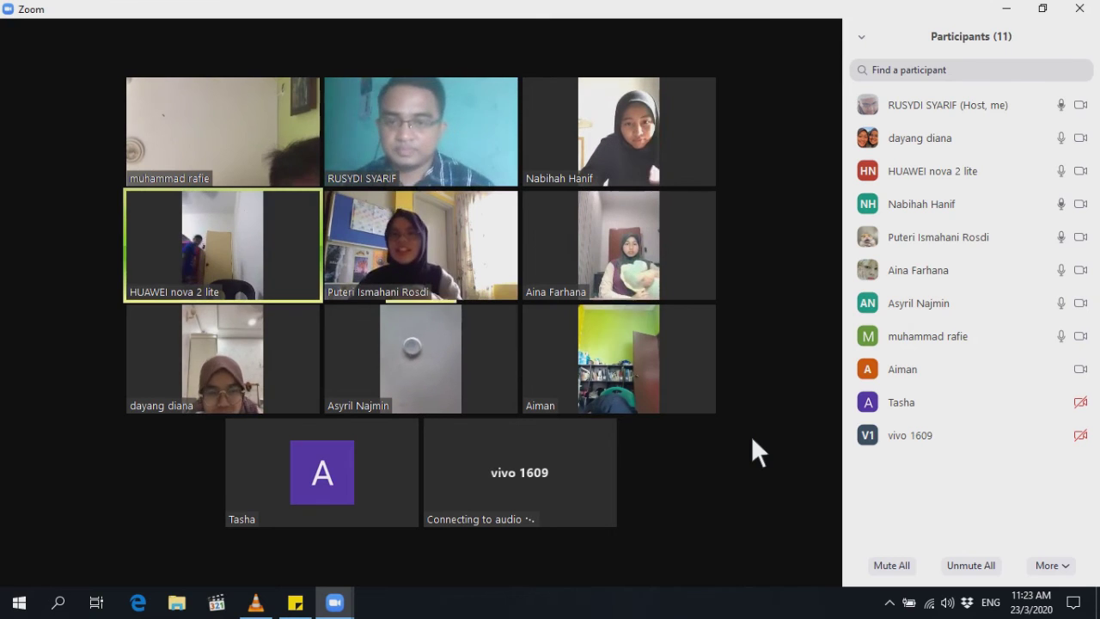
- Go to an individual participant's audio controls in the participants list, and unmute all participants at once
mouse_move(743, 495)
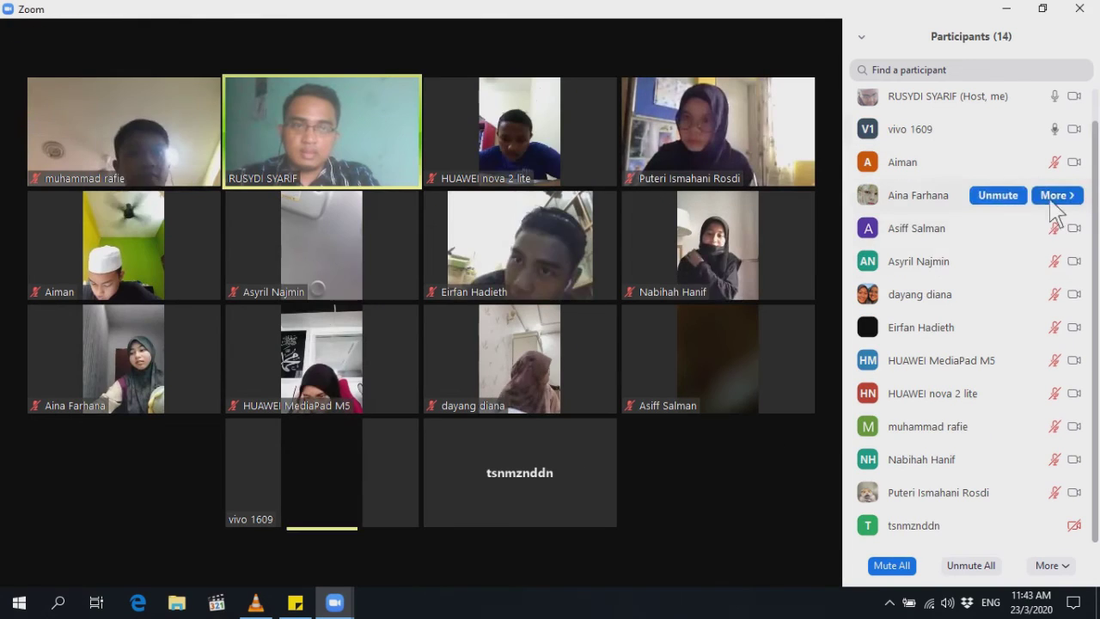
mouse_move(1058, 140)
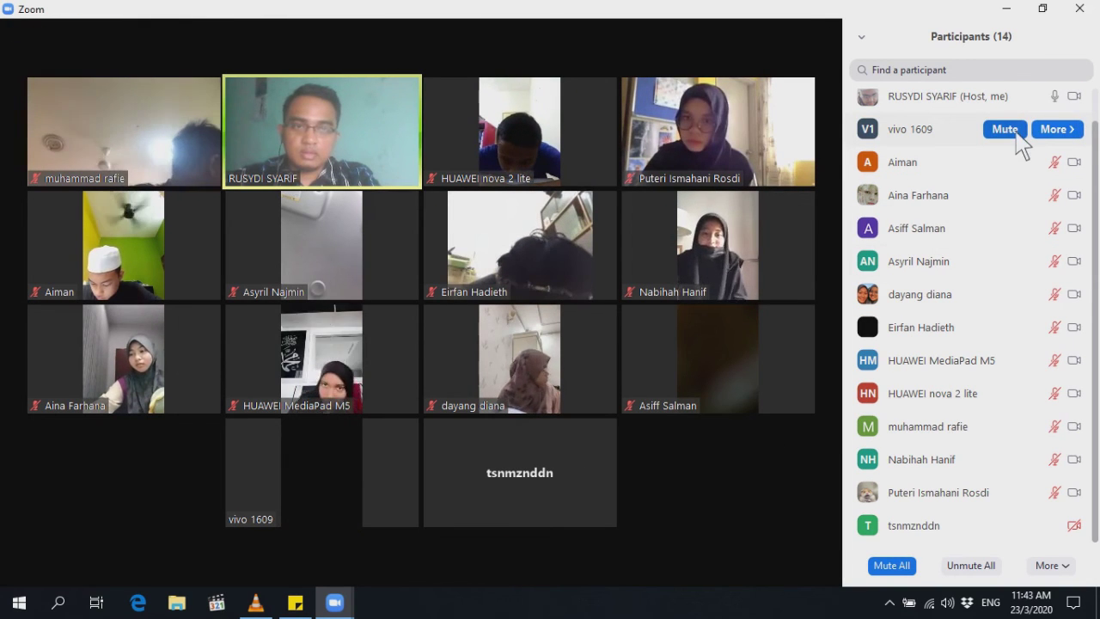
left_click(978, 568)
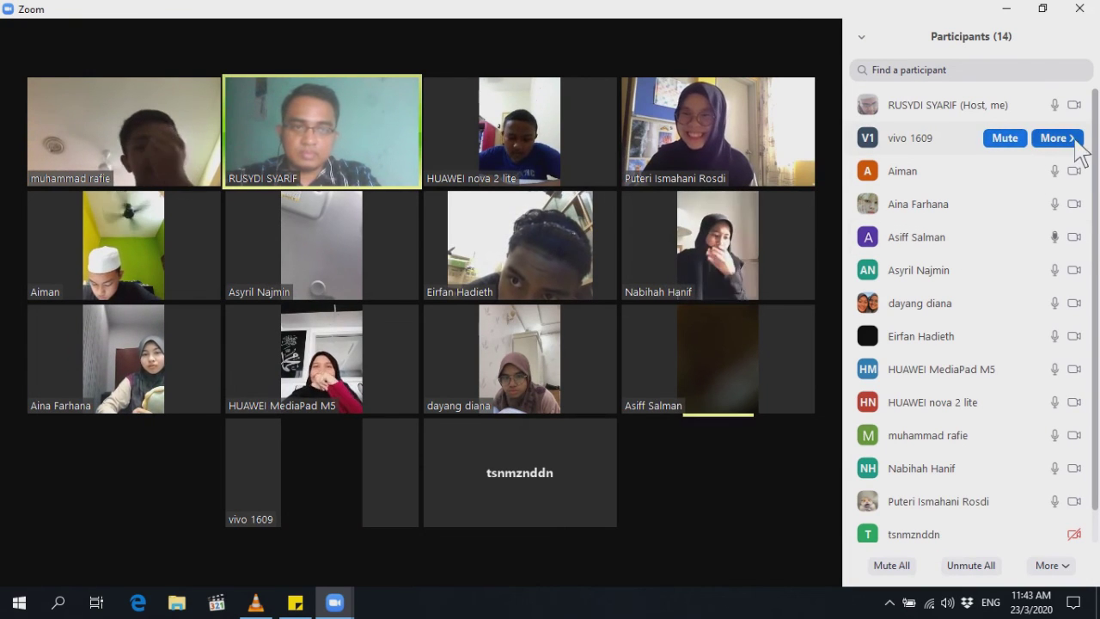
- Open and close the additional host options for participant vivo 1609, and try to mute that participant individually
left_click(1058, 138)
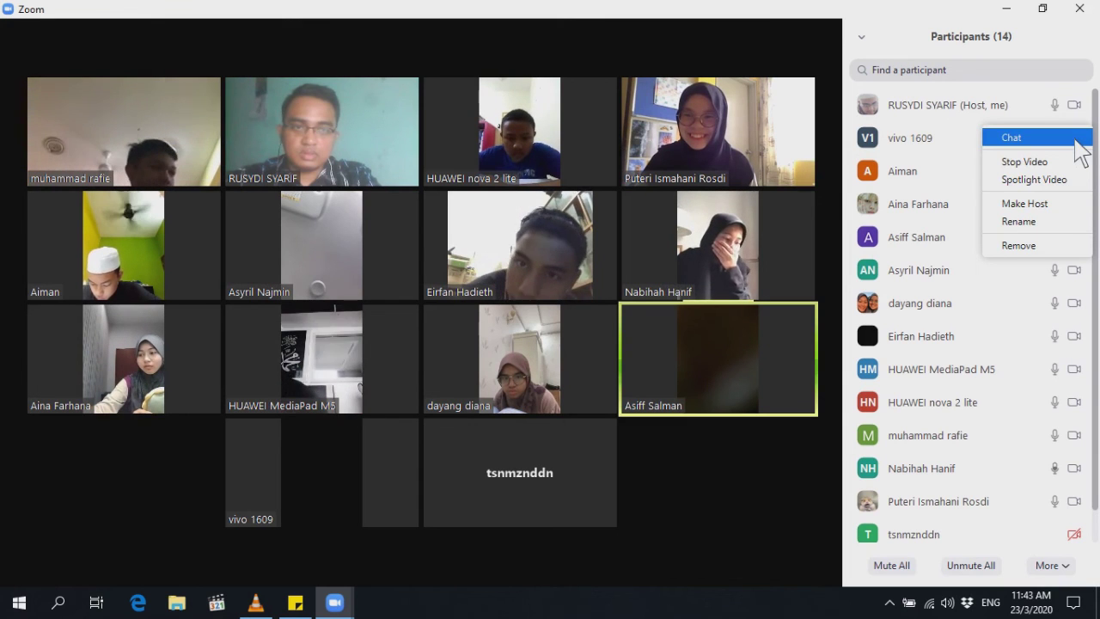
left_click(985, 155)
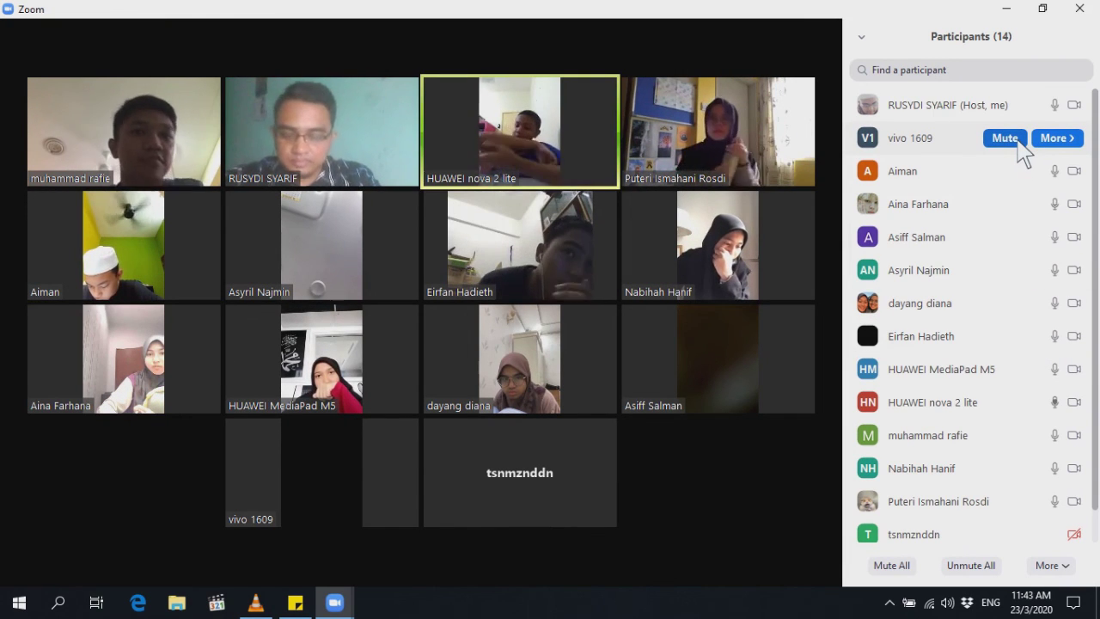
left_click(1018, 141)
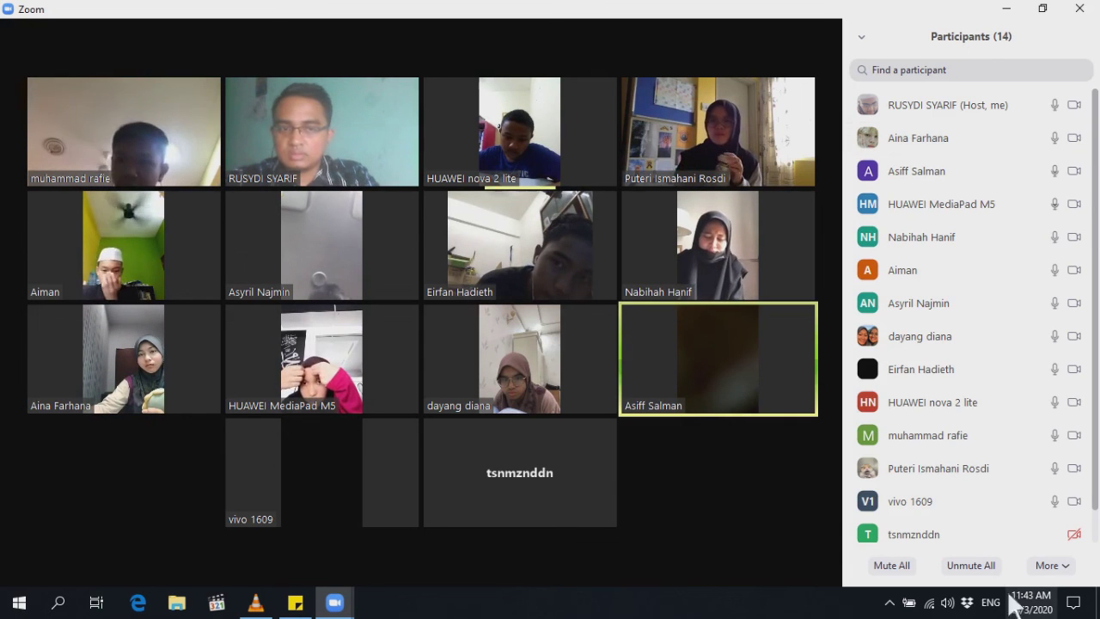
- Apply Unmute All to the class again and point out the individual participants' audio controls
left_click(967, 564)
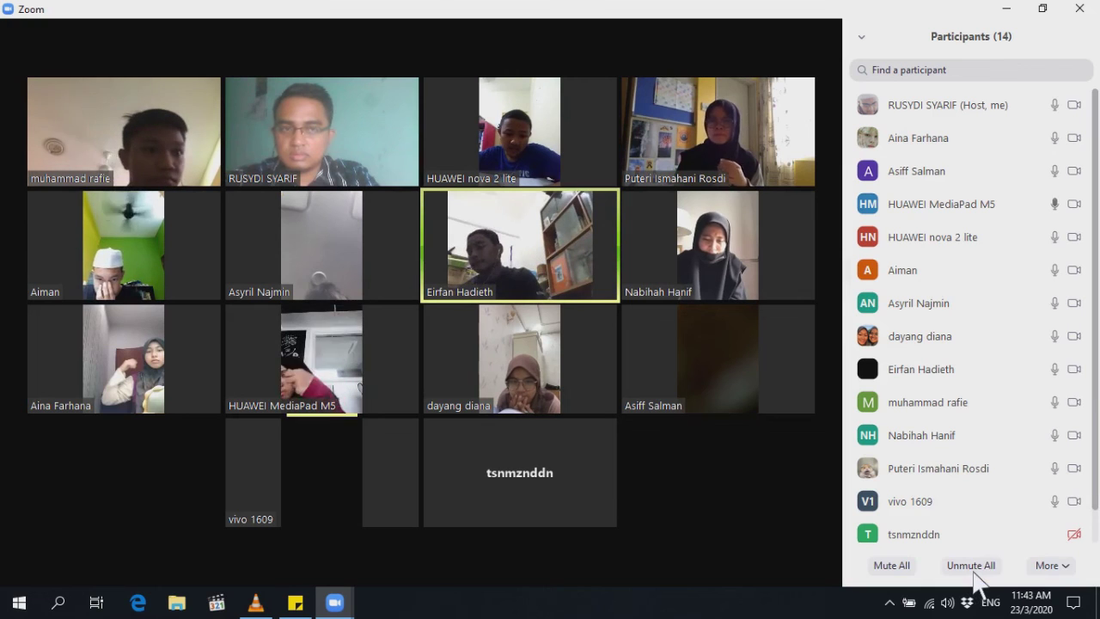
mouse_move(1056, 153)
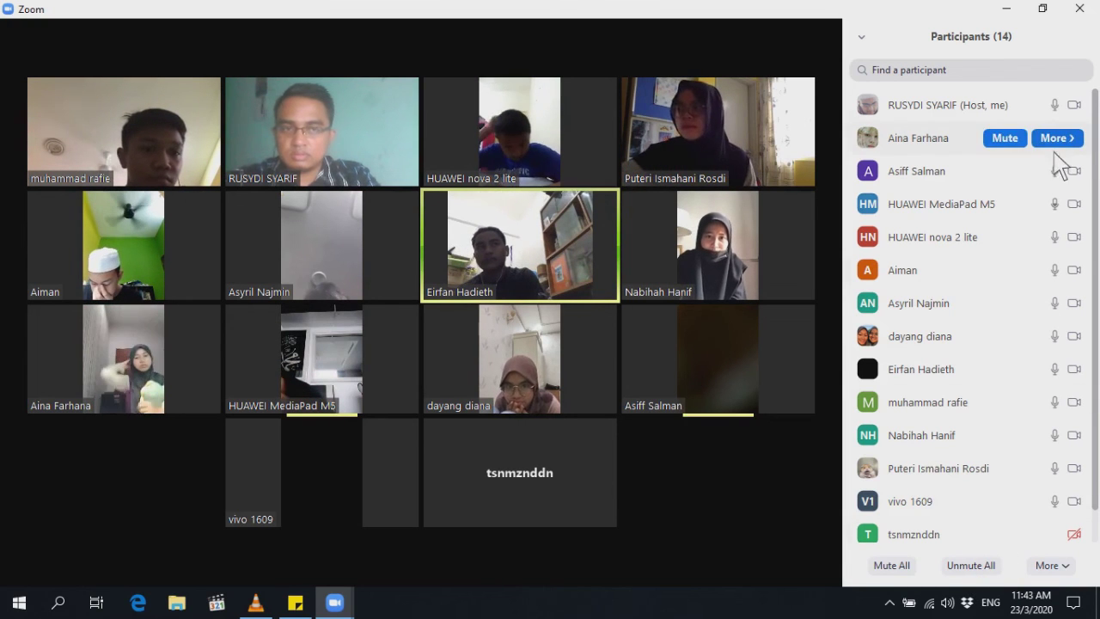
mouse_move(1047, 503)
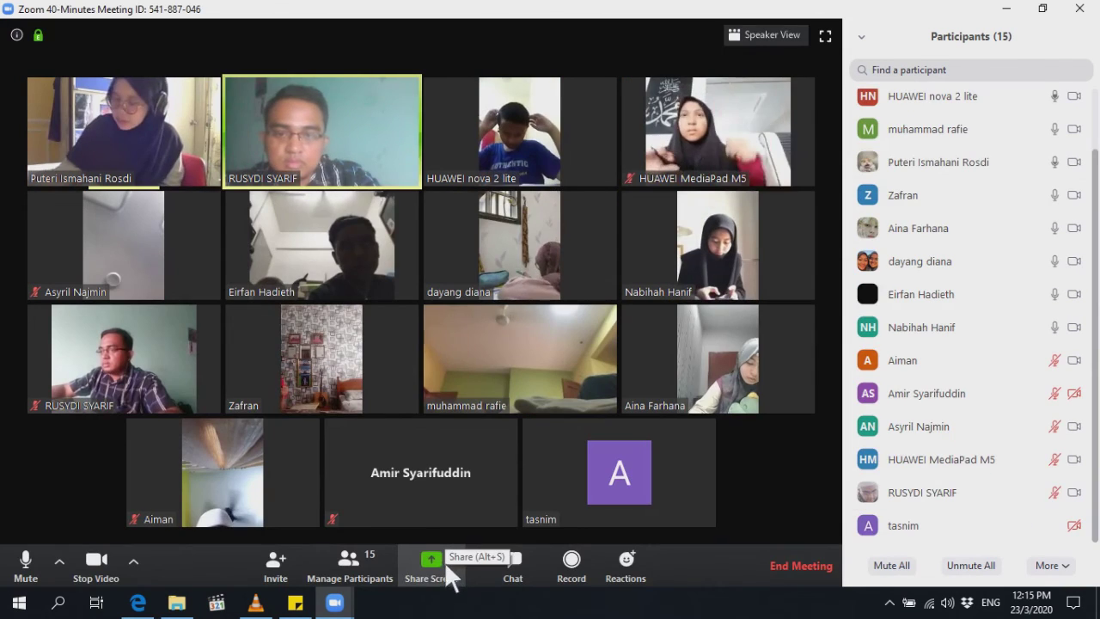
- Share a Whiteboard with the meeting from the Basic sharing options
left_click(439, 558)
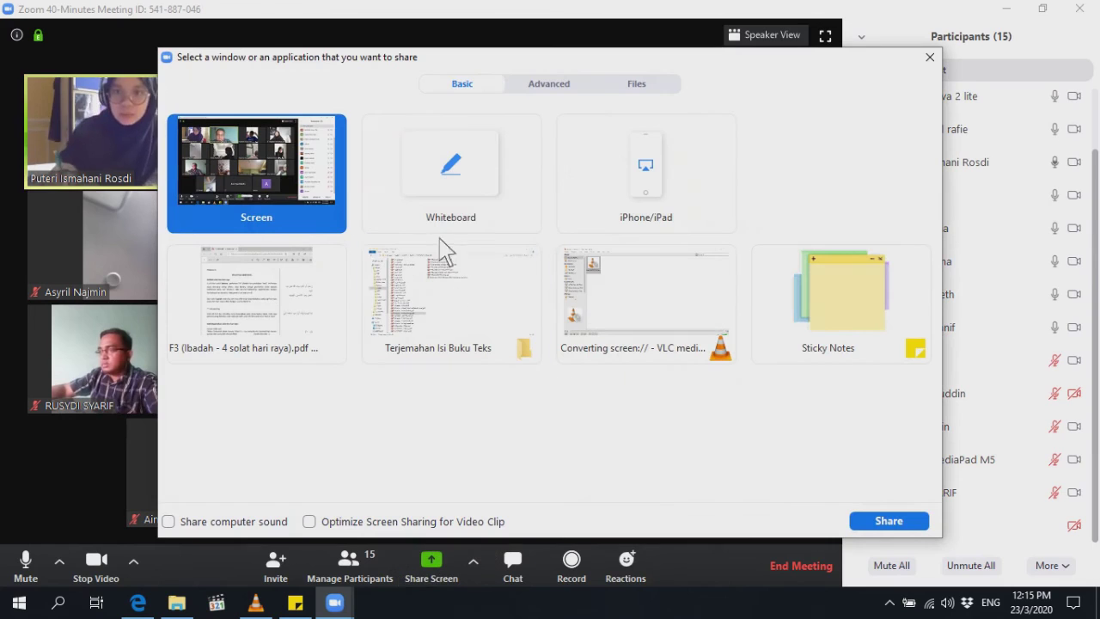
left_click(452, 172)
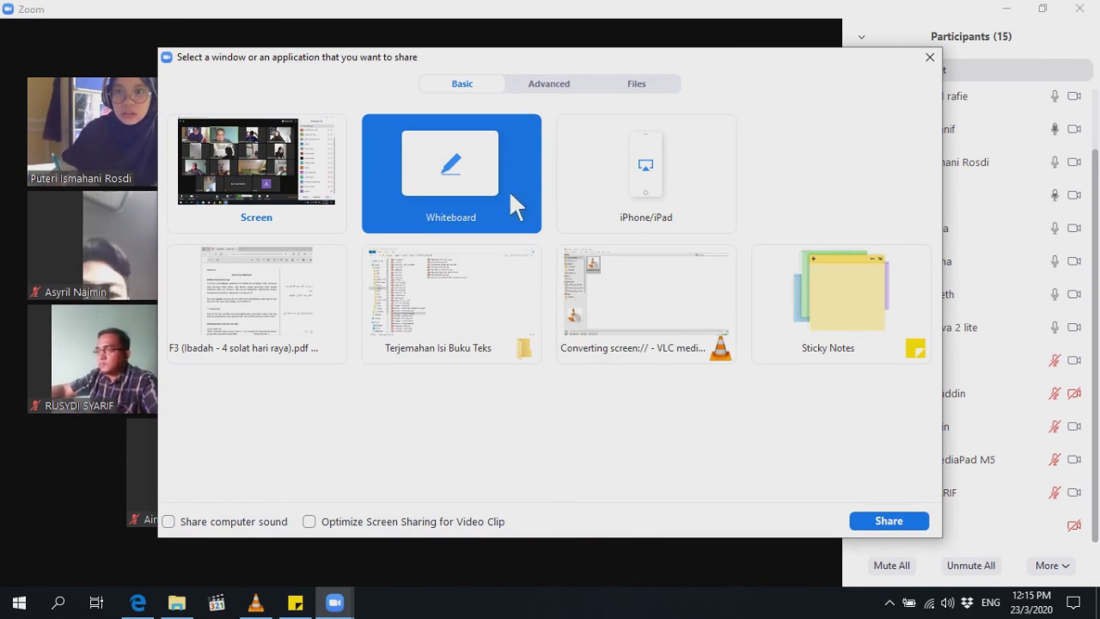
left_click(887, 527)
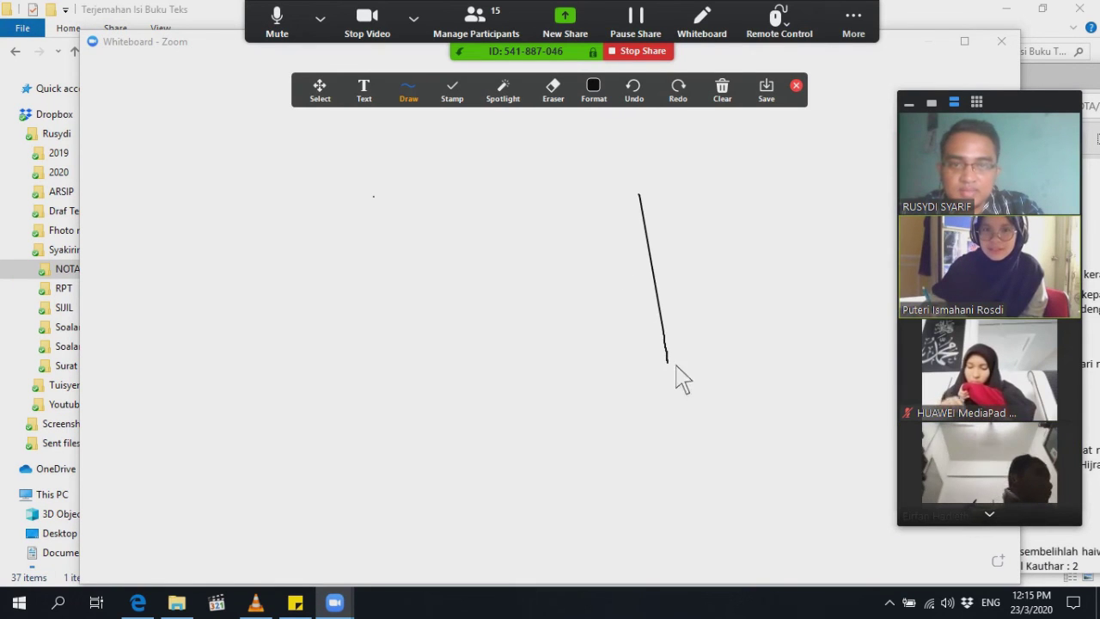
- Handwrite an Arabic word in black across the shared whiteboard using the Draw tool
mouse_move(384, 279)
left_mouse_down()
mouse_move(450, 305)
mouse_move(326, 309)
mouse_move(339, 407)
mouse_move(292, 408)
left_mouse_up()
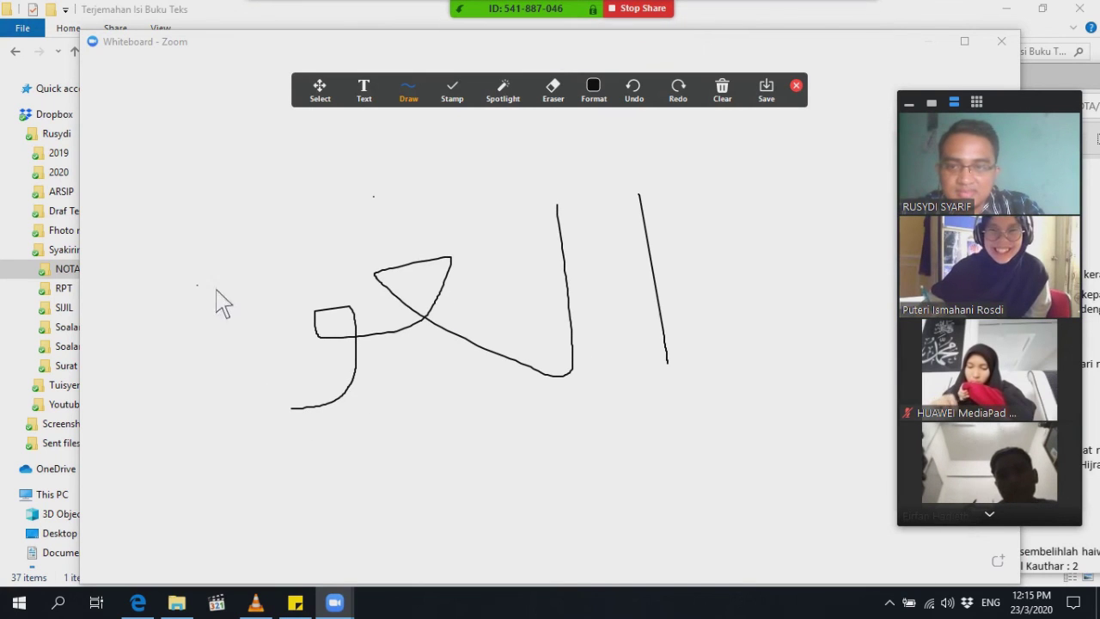
left_click_drag(199, 400, 182, 368)
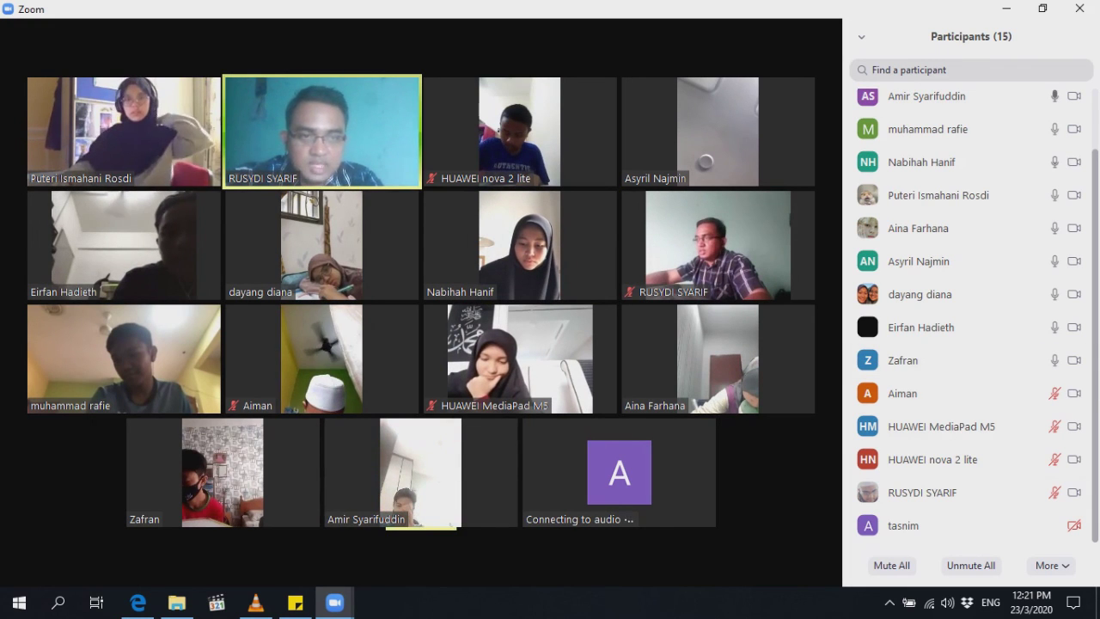
scroll(1098, 387, "up", 1)
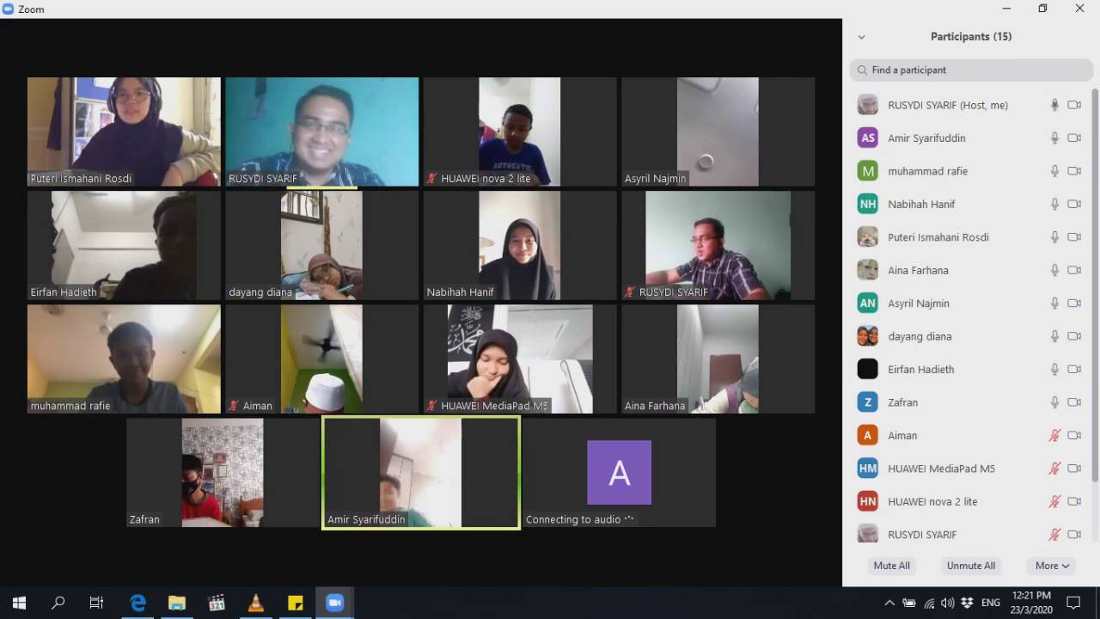